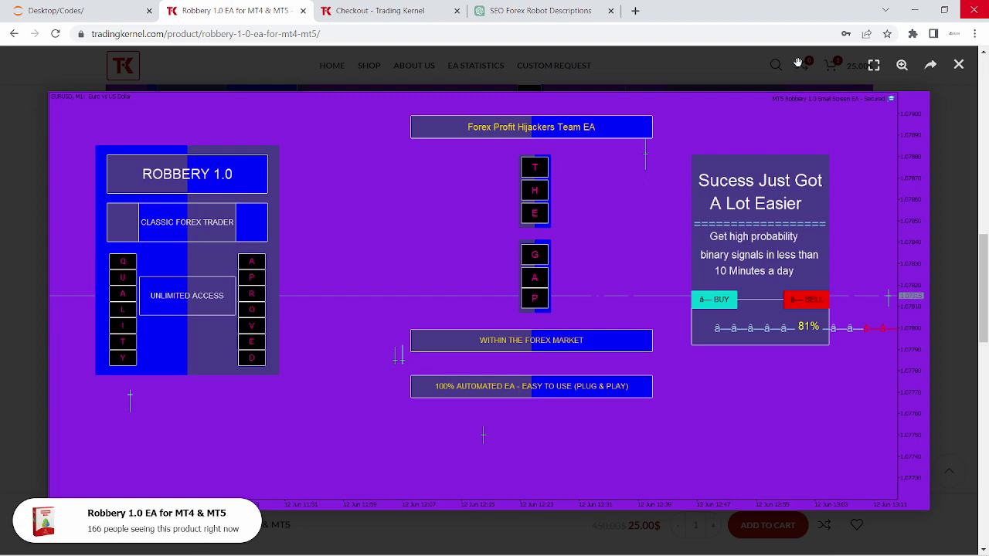
Step: Close the enlarged Robbery 1.0 EA screenshot to return to the product page
click(966, 78)
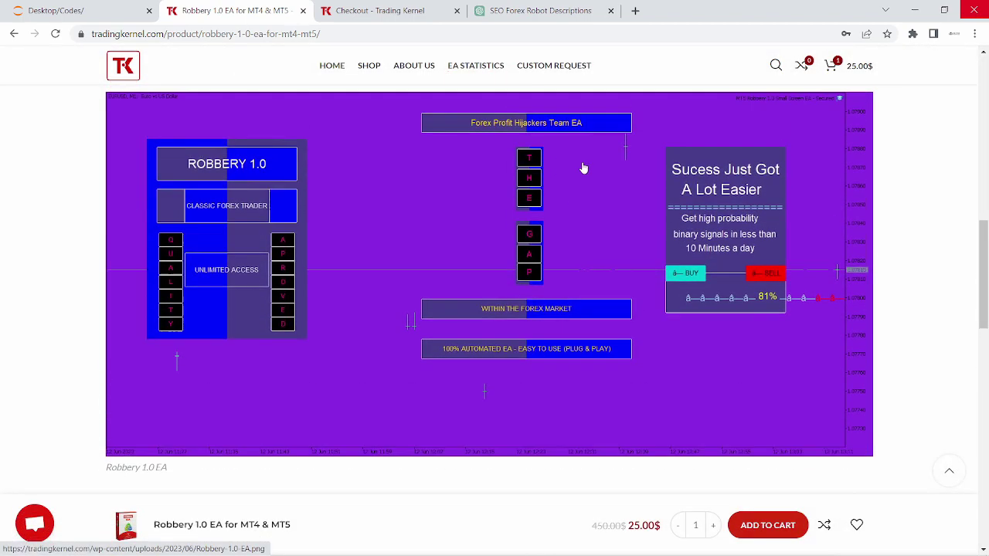
scroll(597, 180, up, 3)
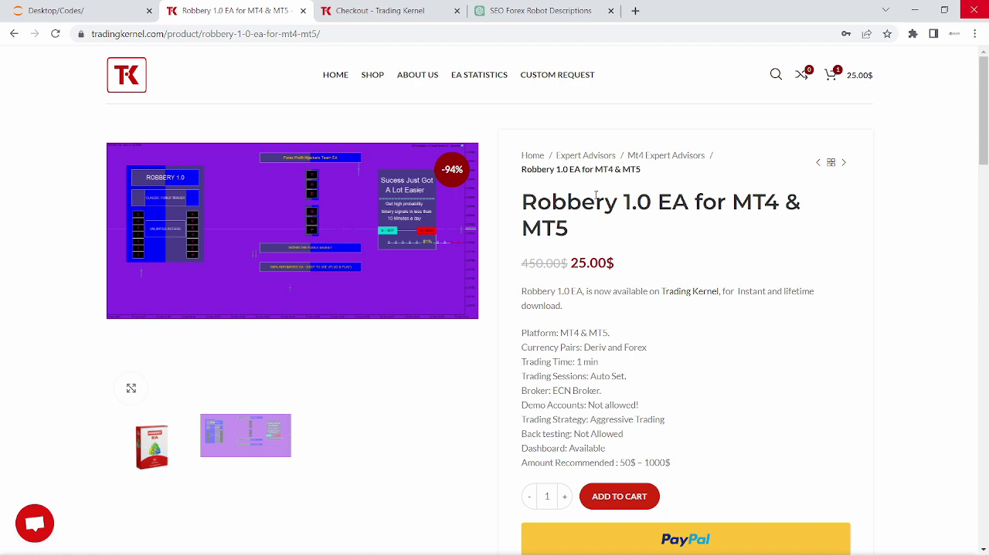
scroll(606, 182, down, 1)
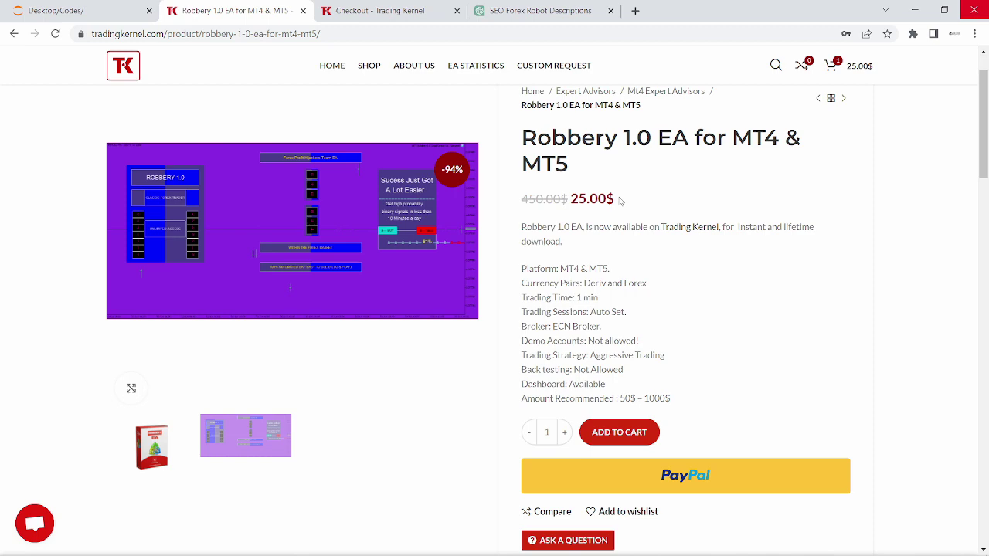
Step: Switch to the Checkout tab and scroll through the billing details
click(379, 10)
scroll(576, 220, up, 5)
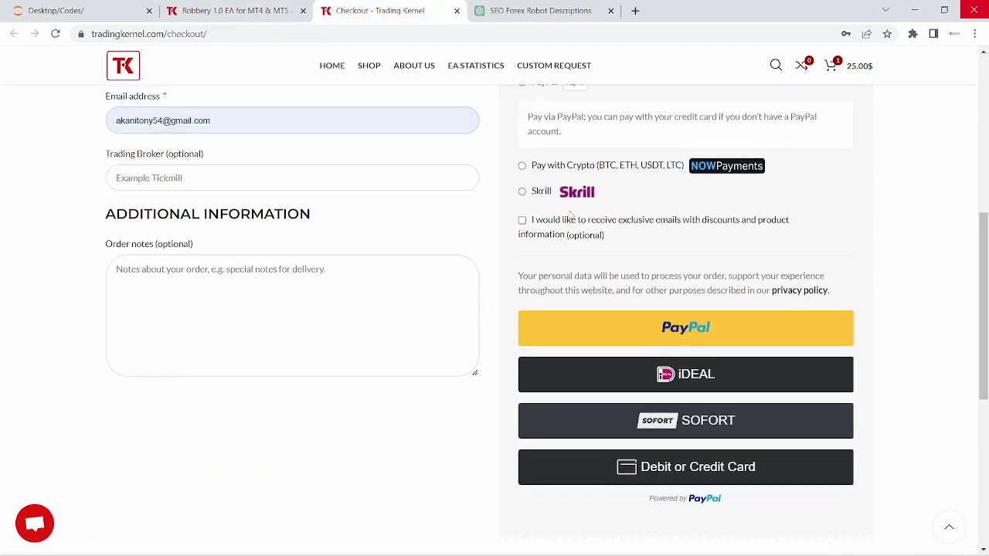
scroll(579, 218, down, 3)
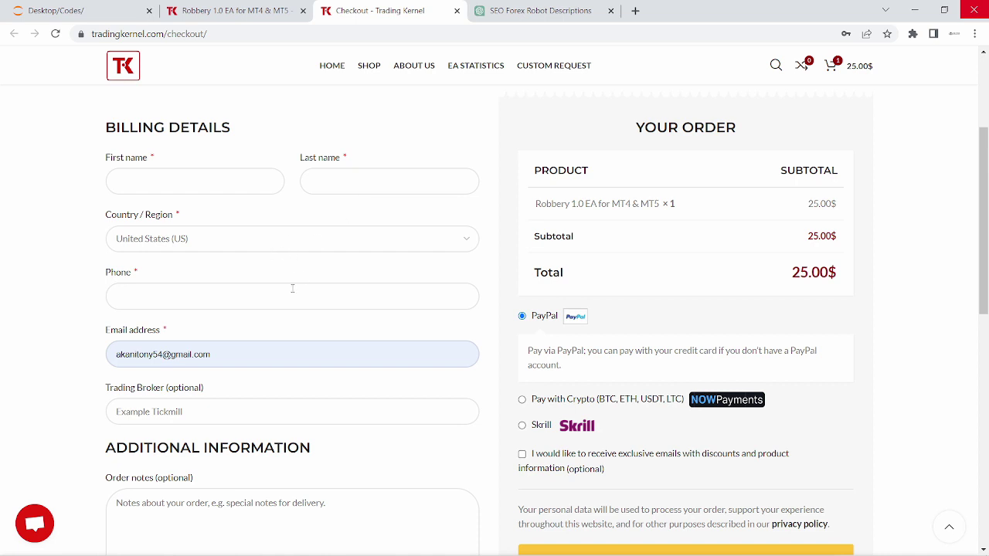
scroll(304, 289, down, 1)
scroll(305, 298, down, 1)
Step: Select the Trading Broker field and scroll through the payment options
click(138, 348)
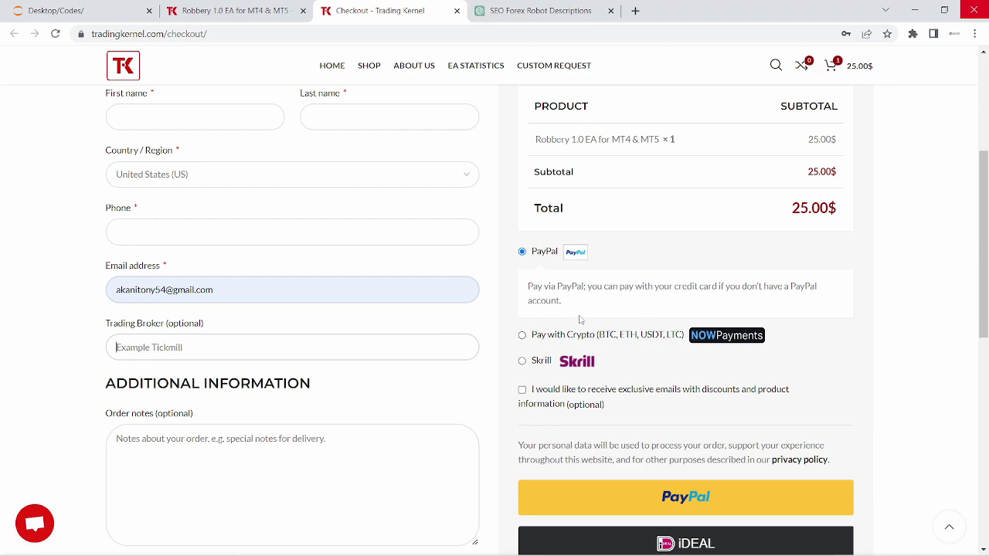
scroll(587, 316, down, 1)
scroll(586, 320, up, 1)
scroll(592, 369, up, 3)
scroll(592, 371, down, 5)
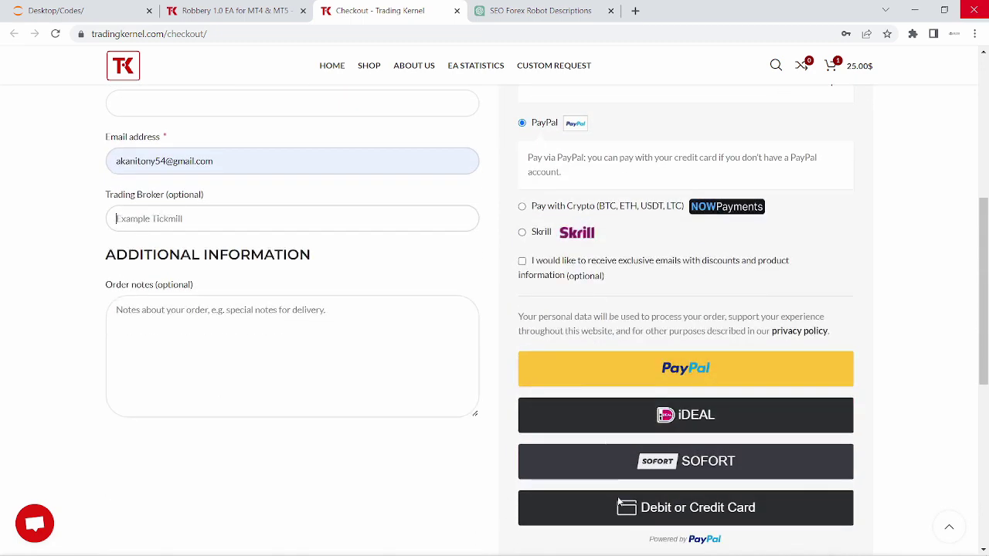
scroll(583, 325, up, 5)
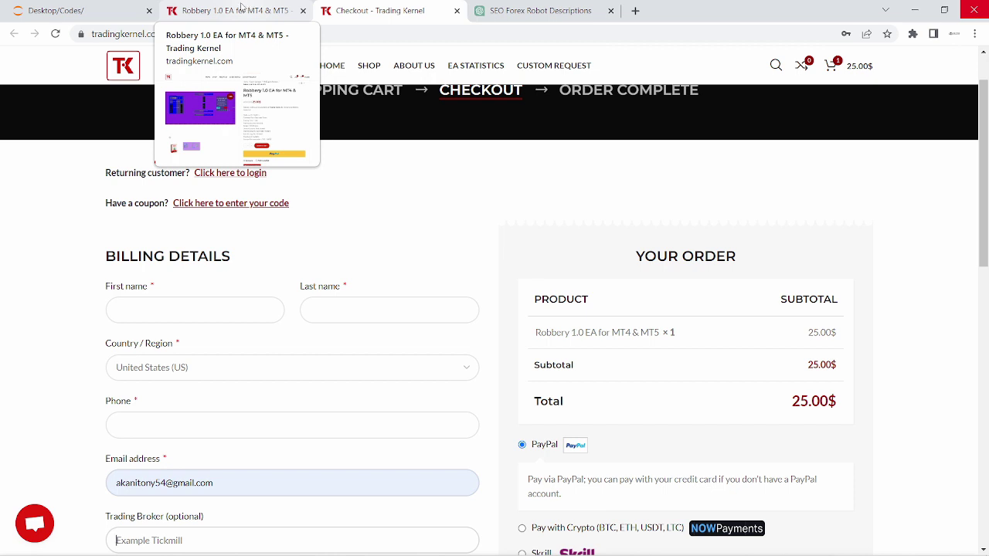
Step: Return to the Robbery 1.0 EA page and highlight the Platform: MT4 & MT5 and currency pair lines
click(242, 6)
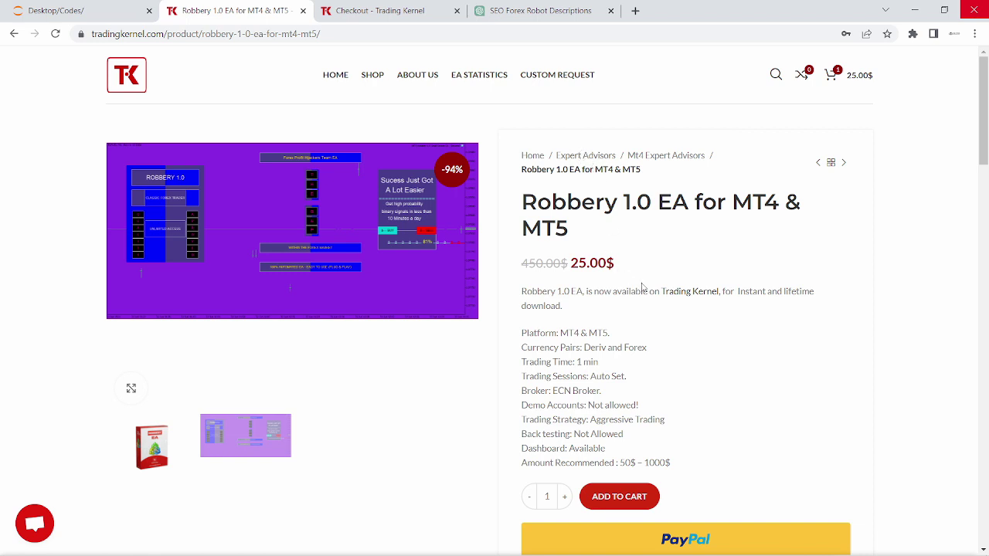
scroll(657, 317, down, 2)
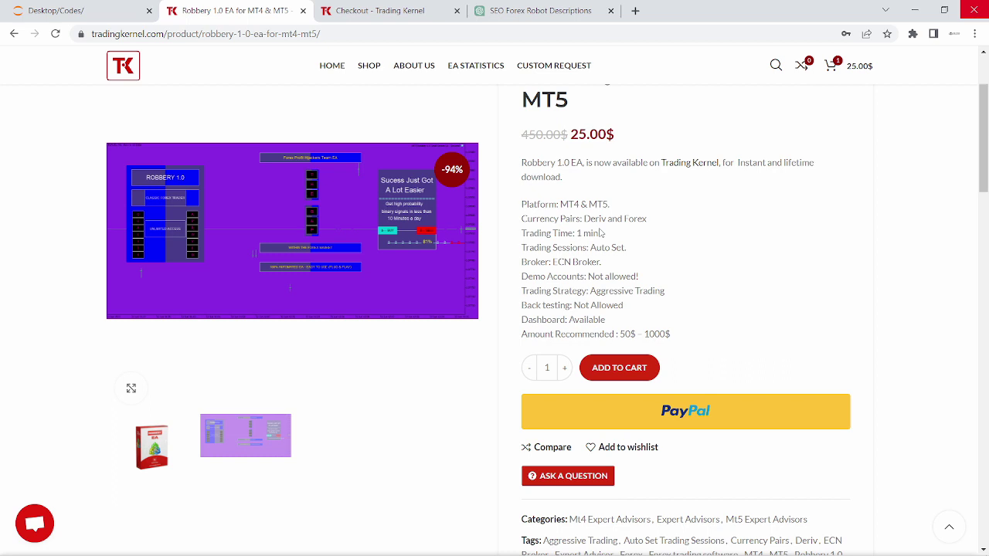
drag(617, 208, 521, 205)
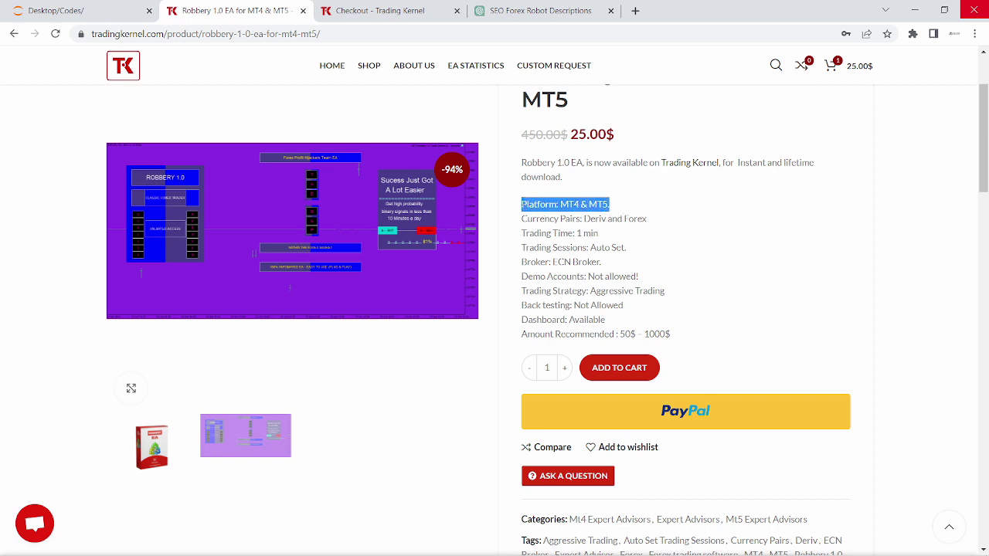
drag(652, 223, 610, 221)
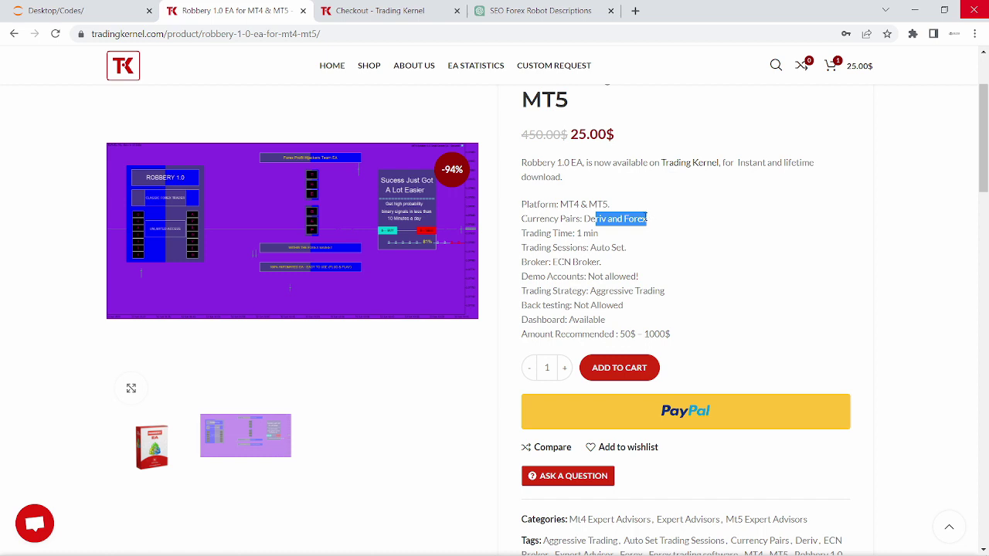
click(679, 226)
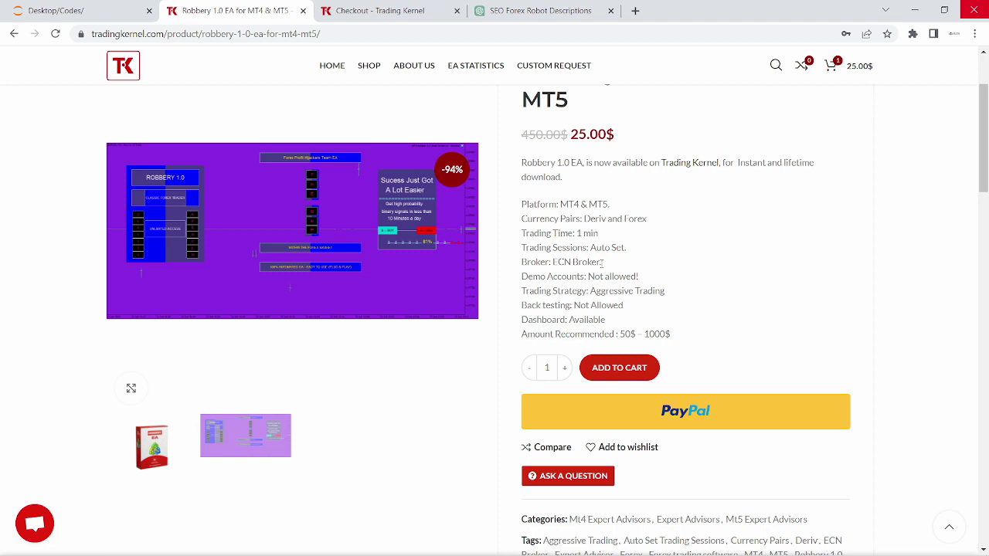
Step: Scroll through the Robbery 1.0 EA product specifications
scroll(562, 278, down, 1)
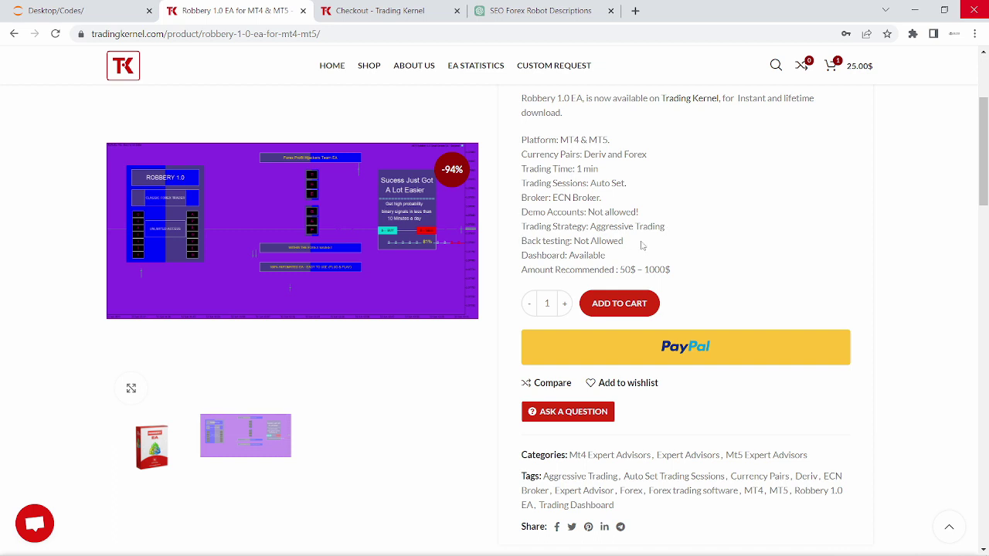
scroll(641, 245, down, 1)
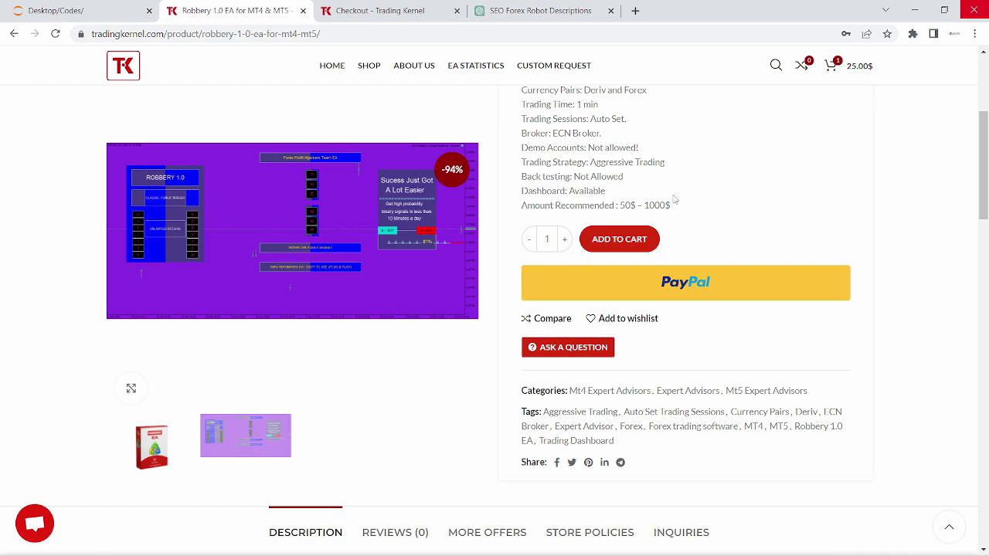
scroll(674, 199, up, 2)
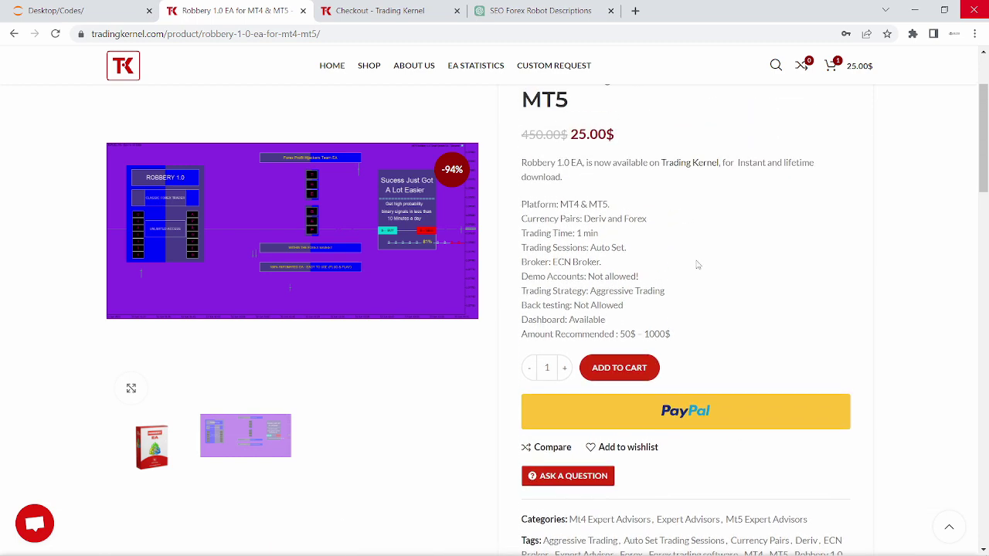
scroll(687, 312, down, 2)
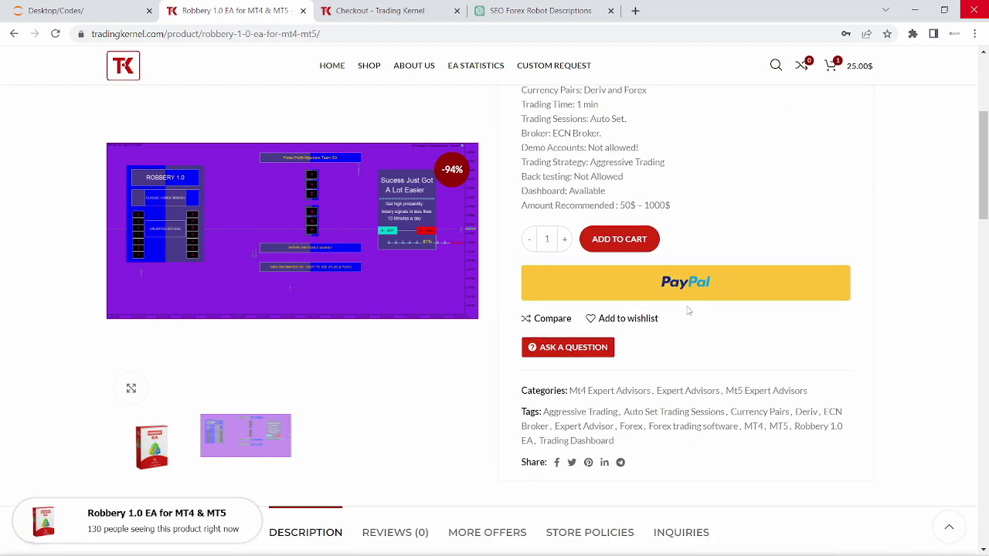
scroll(688, 310, up, 1)
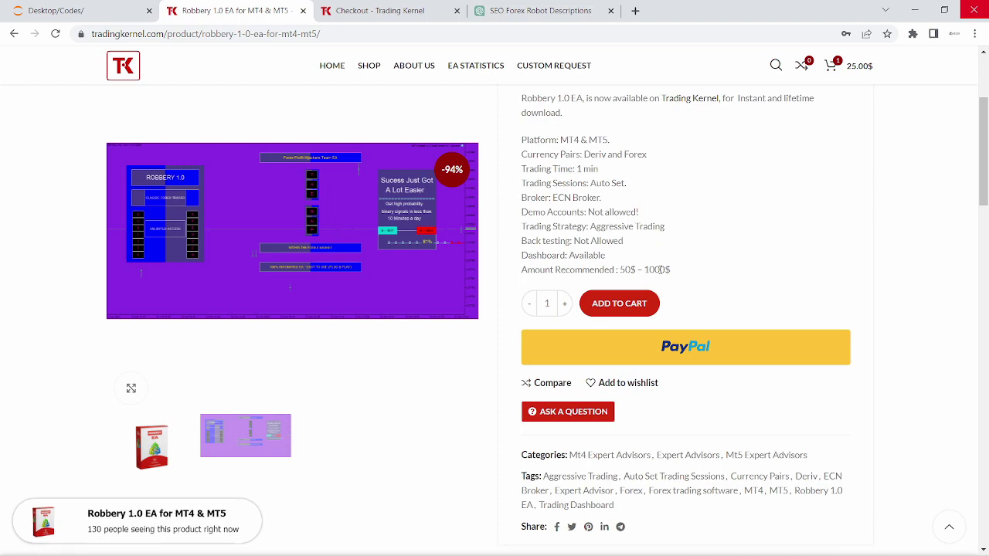
scroll(684, 278, down, 6)
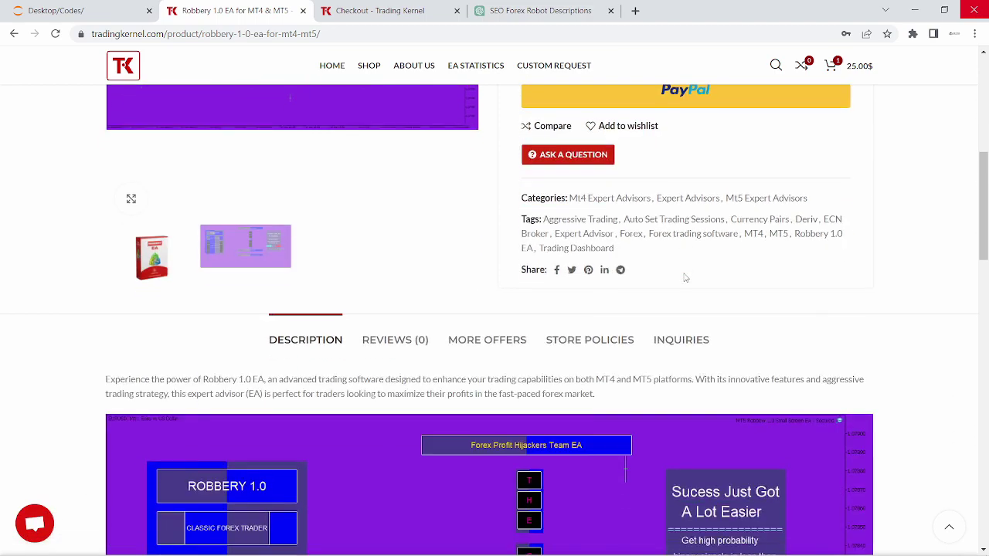
scroll(685, 279, down, 10)
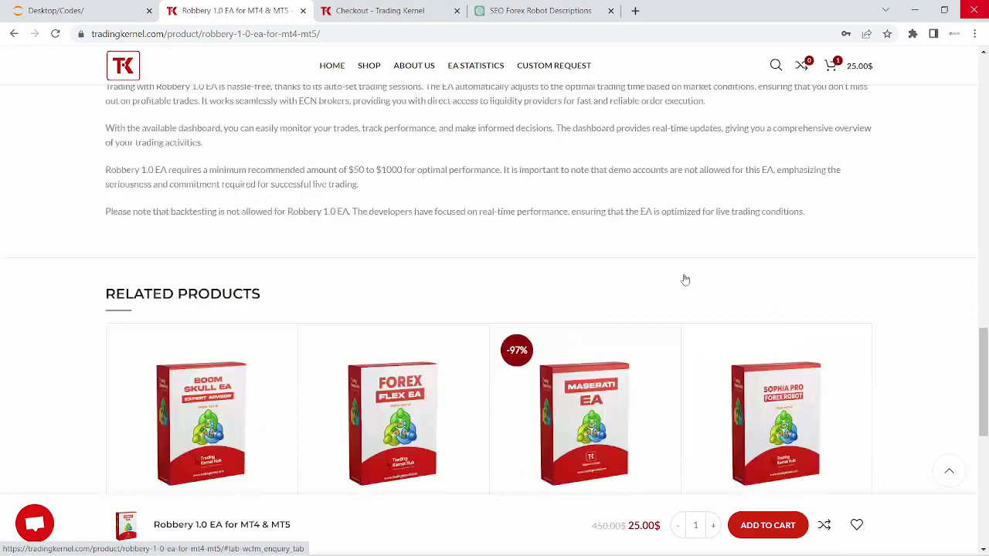
scroll(684, 279, up, 6)
scroll(685, 280, up, 1)
scroll(685, 279, down, 3)
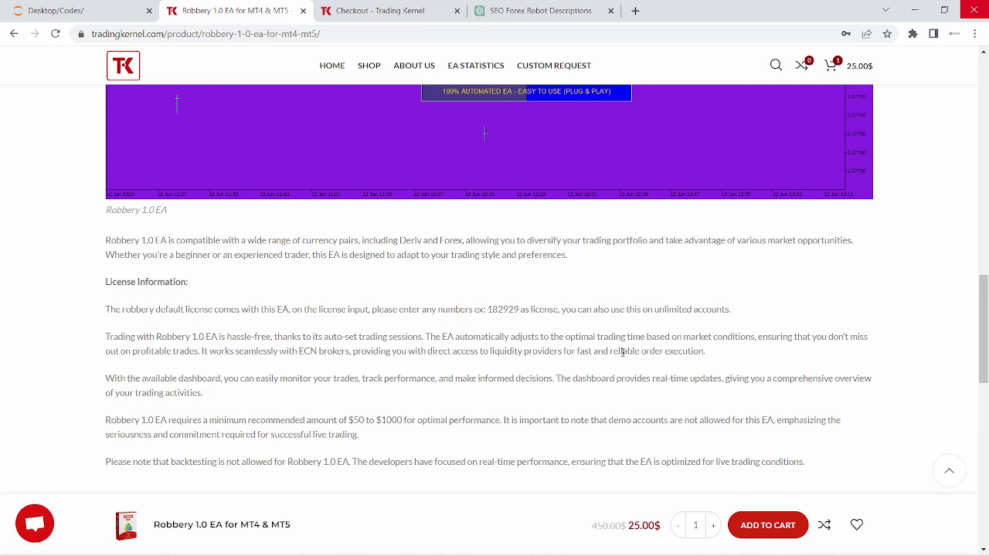
Step: Bring MetaTrader 4 to the front and show the Market Watch bid/ask quotes
click(538, 547)
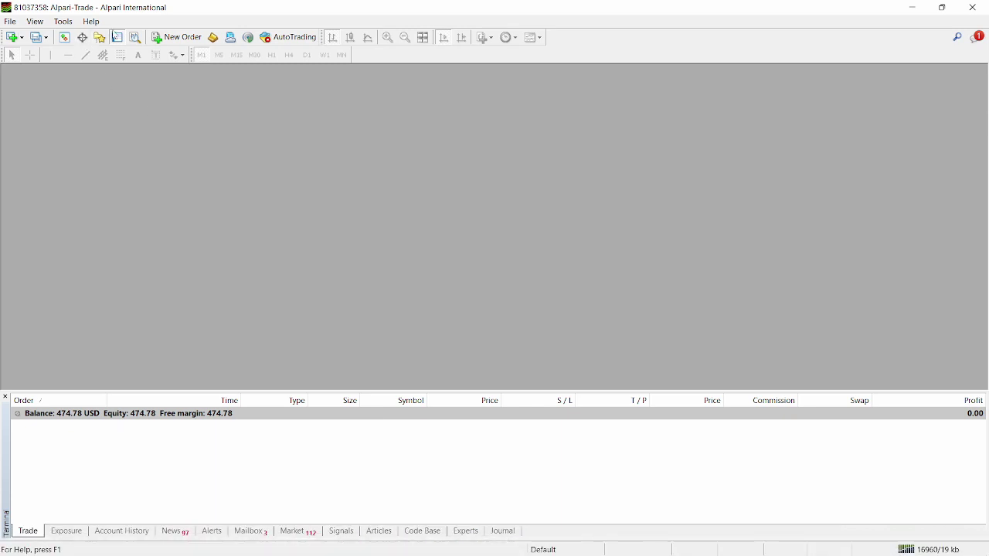
click(71, 37)
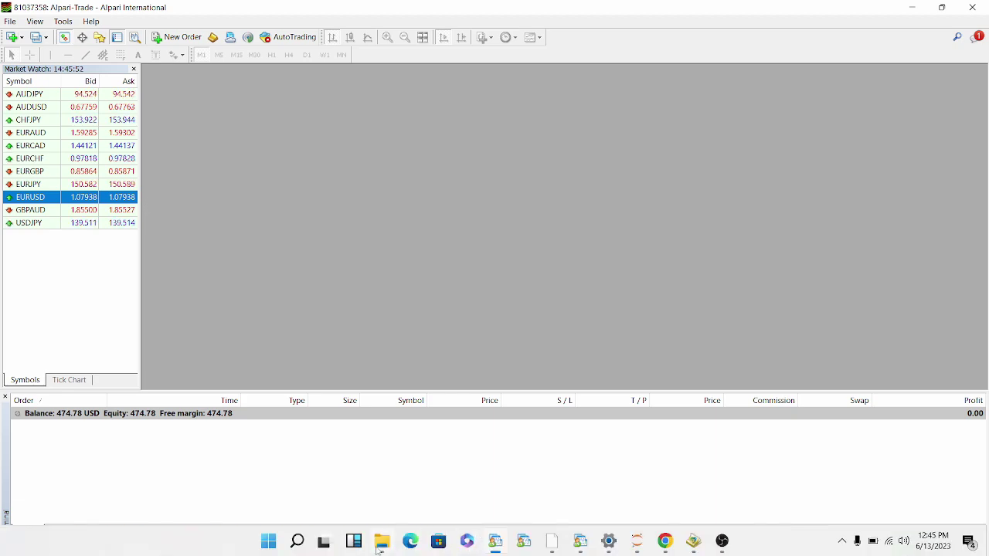
Step: Open the Robbery 1.0 EA download folder and browse its Metatrader 4 and Metatrader 5 folders
click(381, 541)
drag(578, 58, 548, 43)
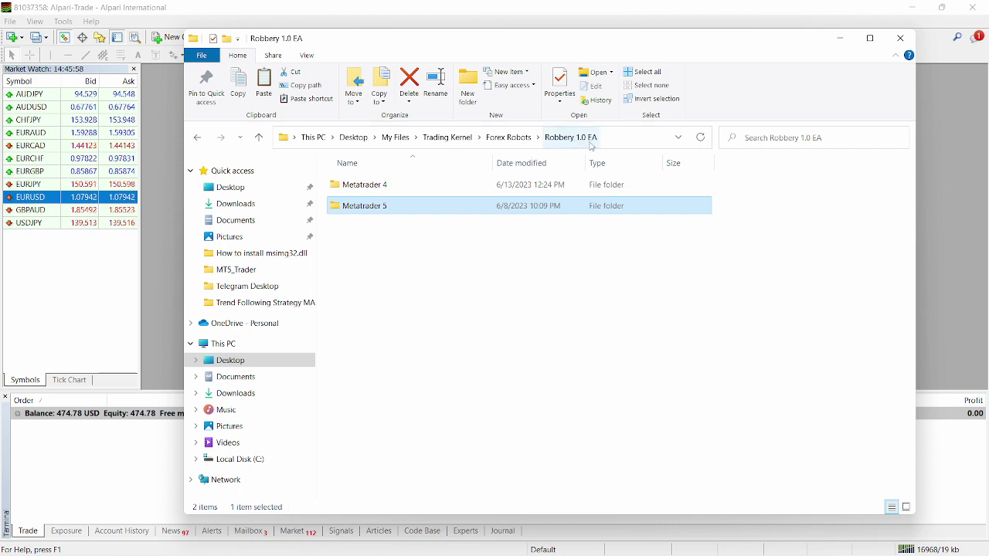
double_click(415, 185)
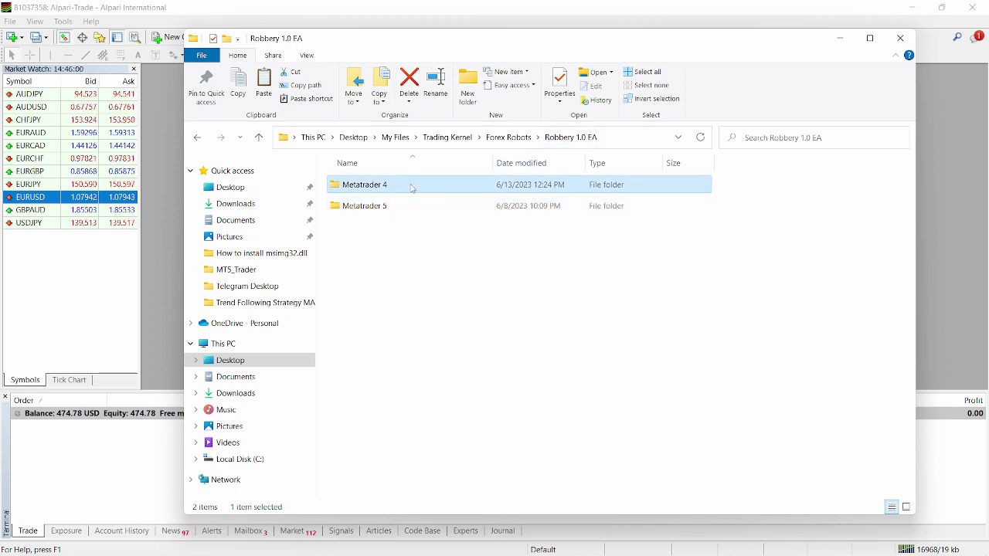
click(532, 137)
double_click(541, 206)
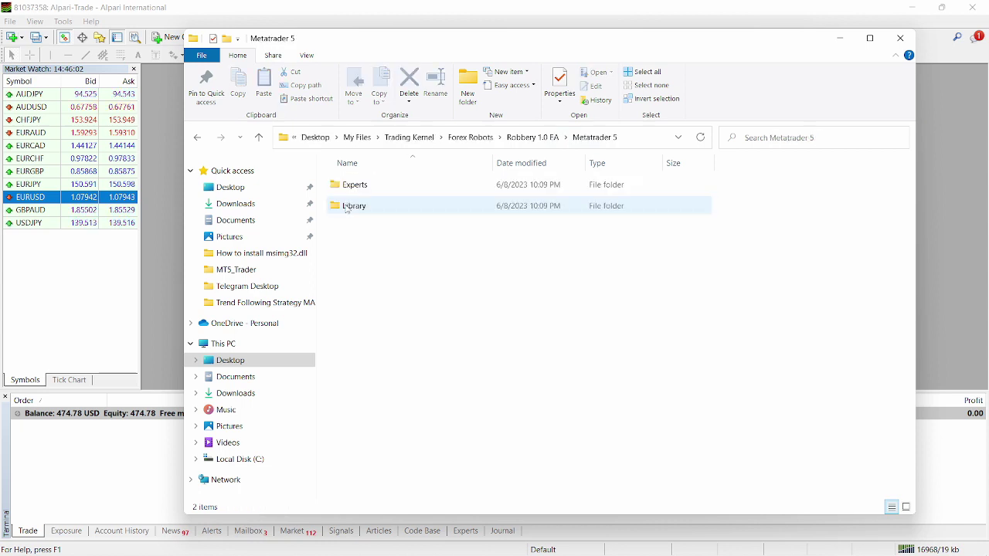
click(533, 137)
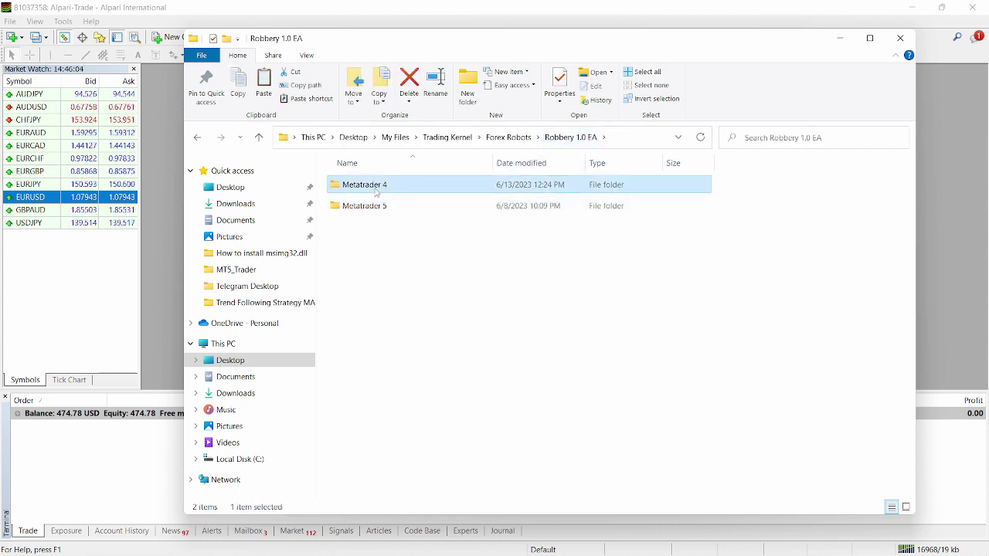
double_click(376, 189)
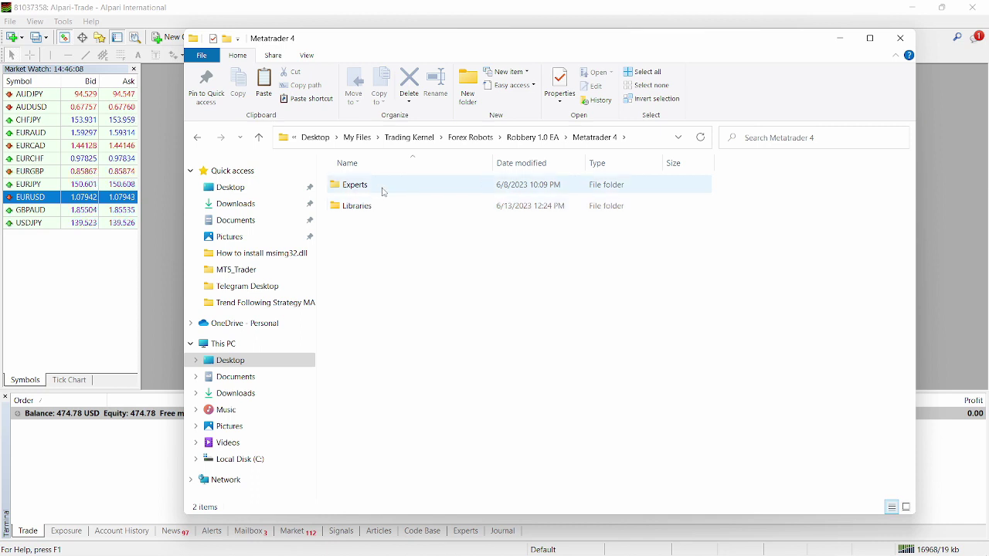
Step: Copy the Big Screen and Small Screen EX4 files from the Metatrader 4 Experts folder
double_click(383, 192)
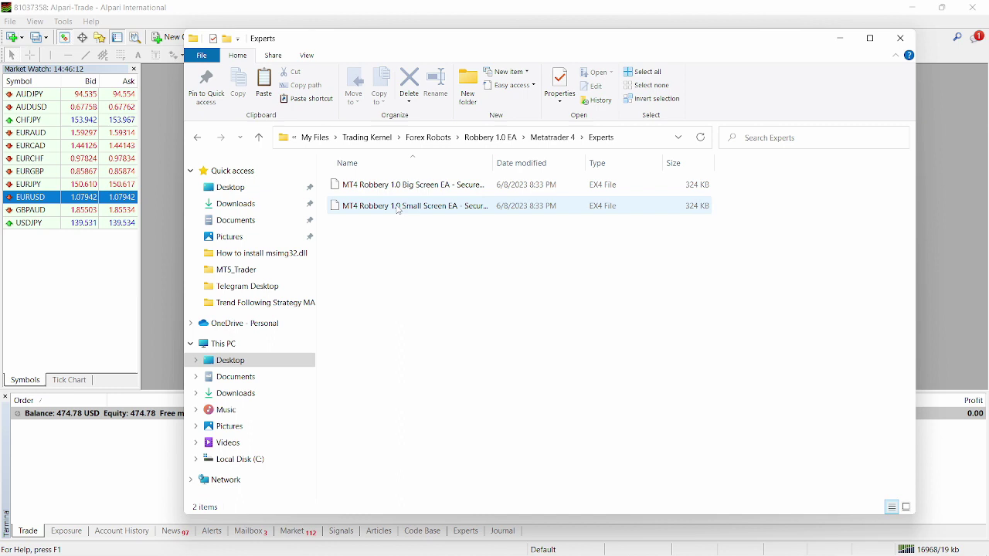
drag(417, 227, 403, 183)
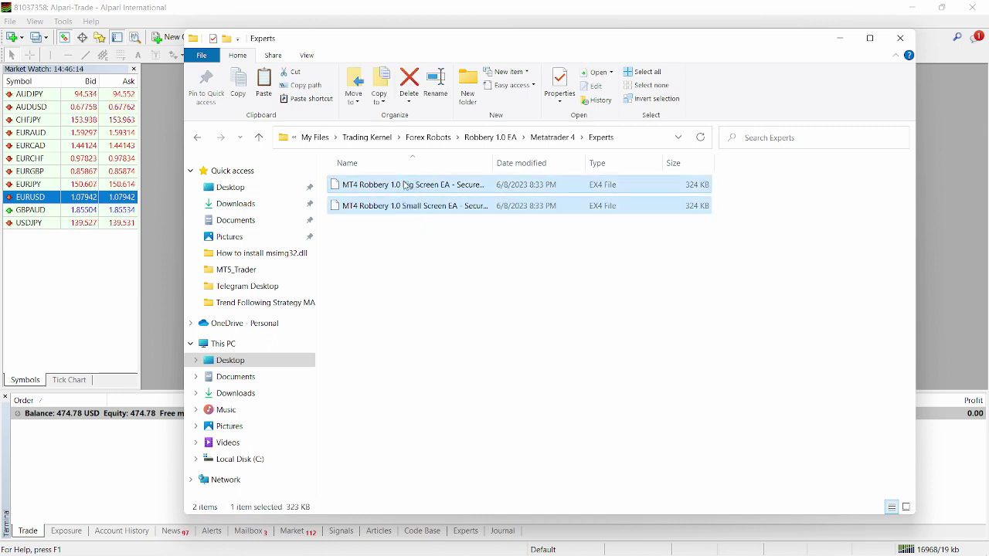
right_click(414, 197)
click(438, 376)
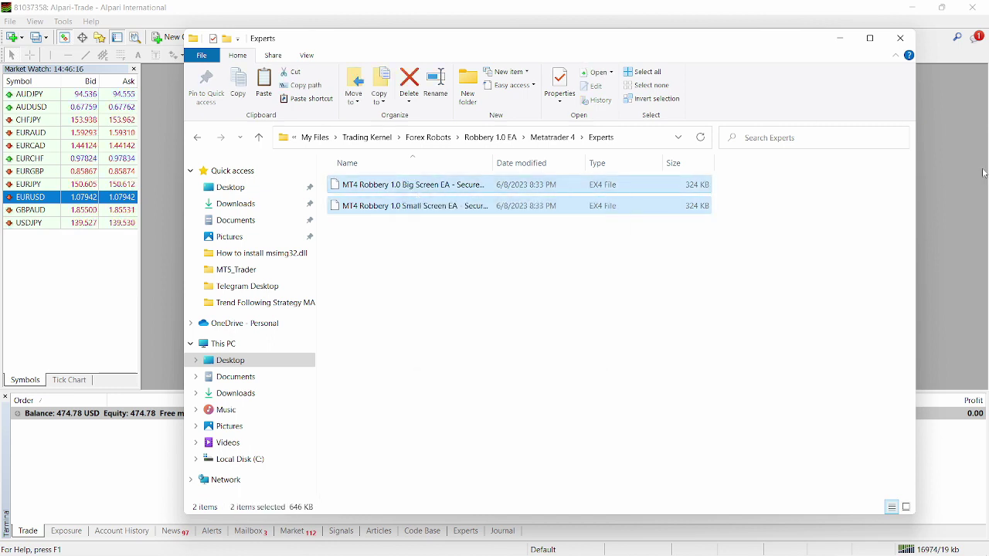
Step: Paste both Robbery EX4 files into the data folder's MQL4 Experts, replacing existing files
key(alt+Tab)
click(10, 21)
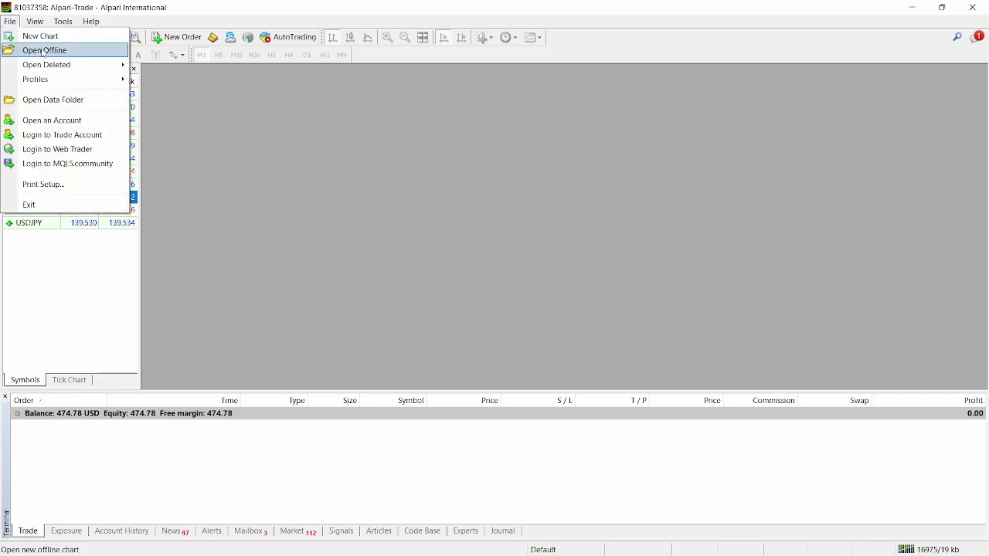
click(76, 106)
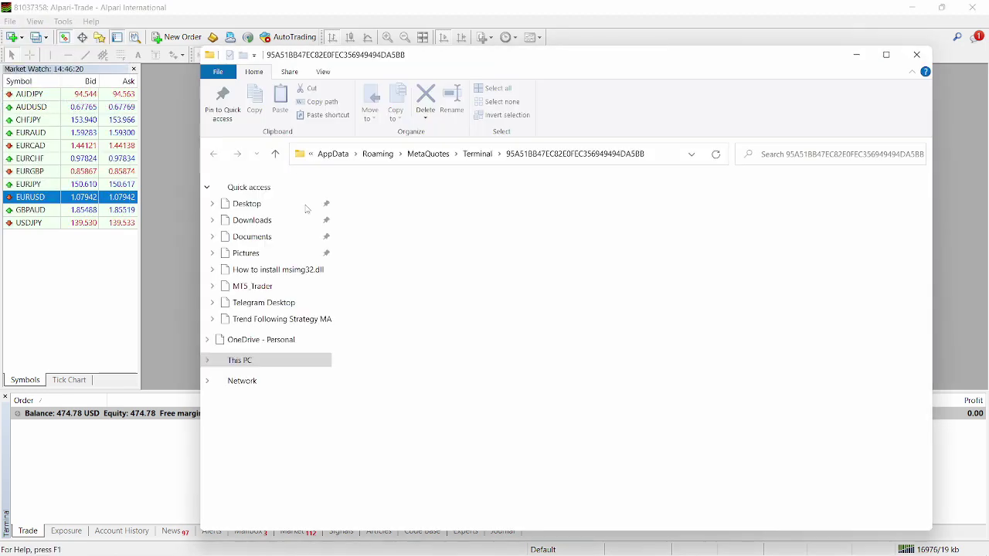
double_click(381, 267)
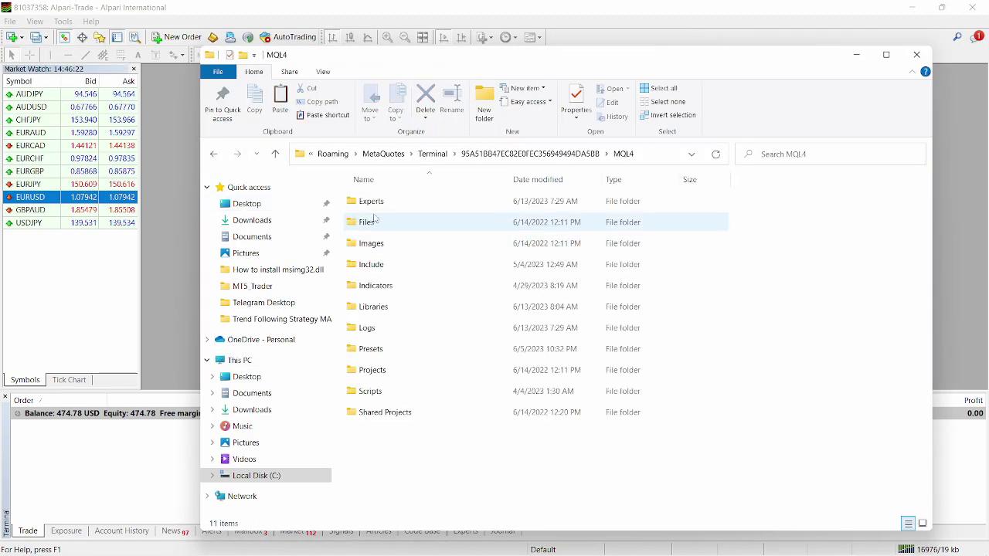
double_click(364, 203)
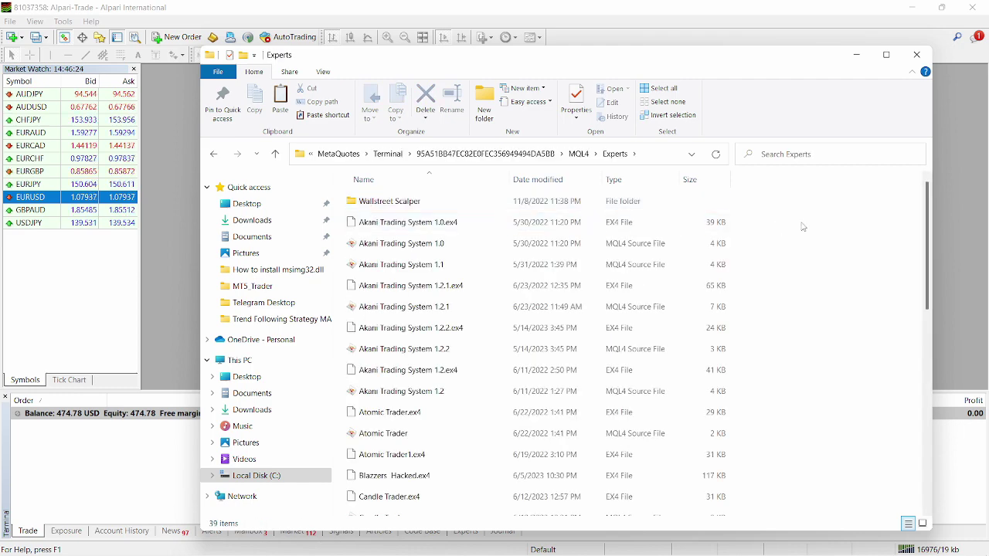
right_click(803, 225)
click(854, 314)
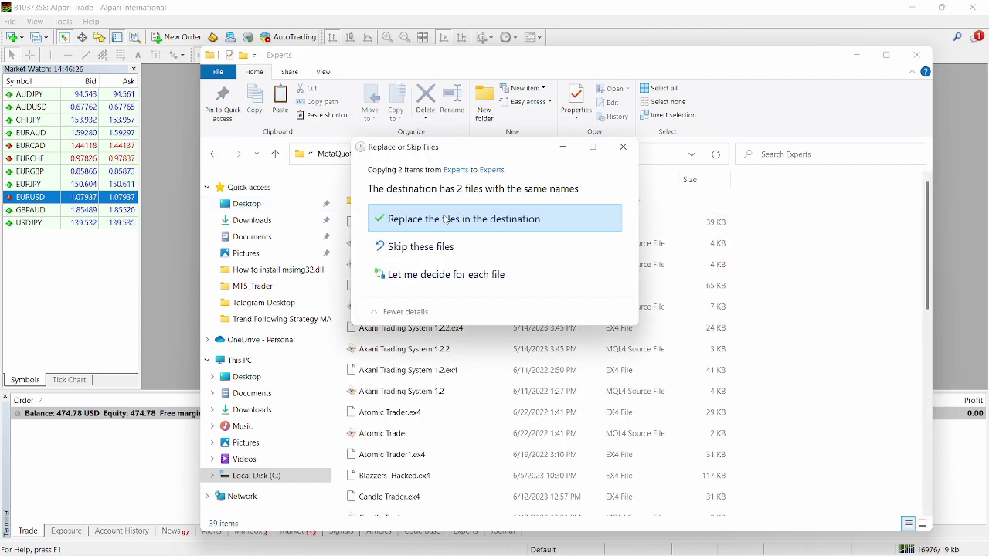
click(452, 219)
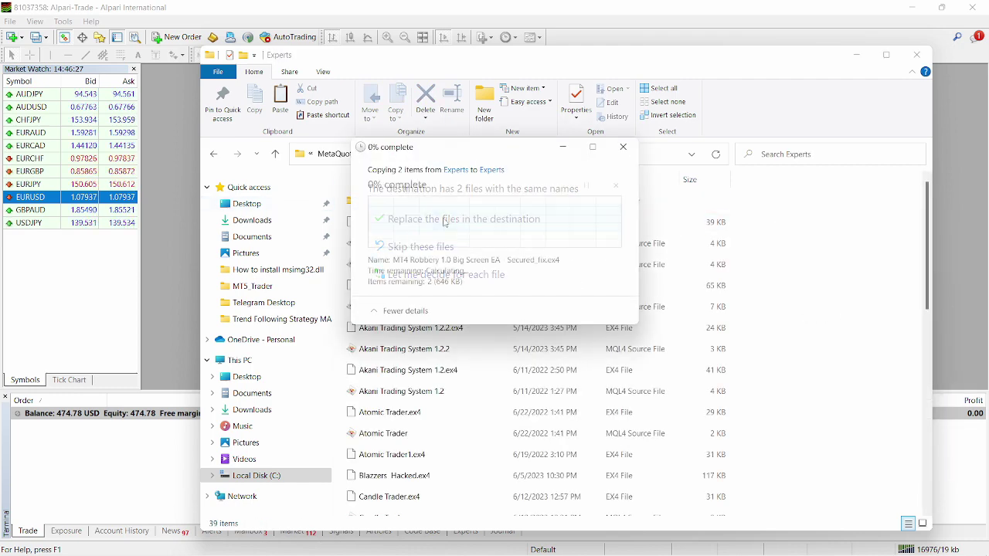
Step: Close the data folder and select Libraries in the downloaded Metatrader 4 folder
click(917, 56)
click(391, 539)
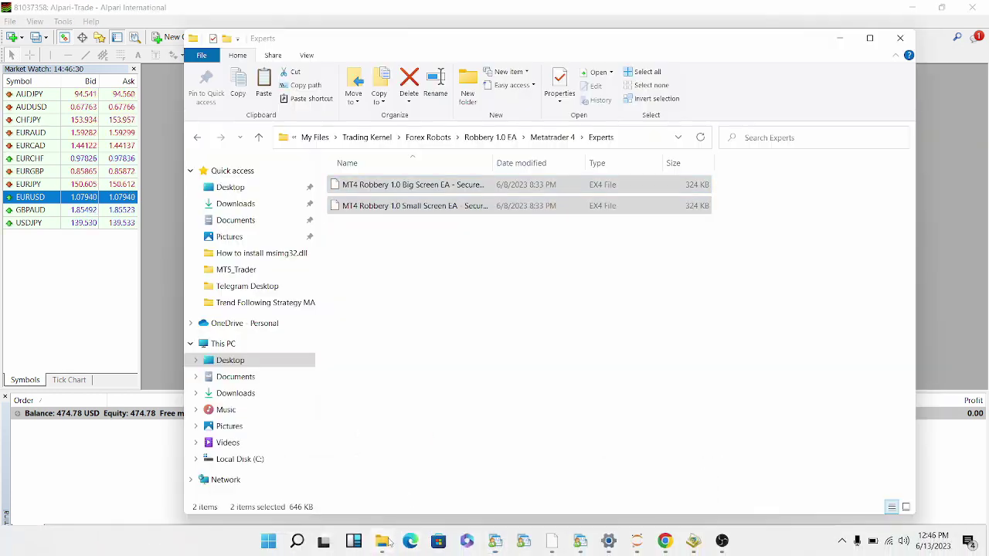
click(551, 137)
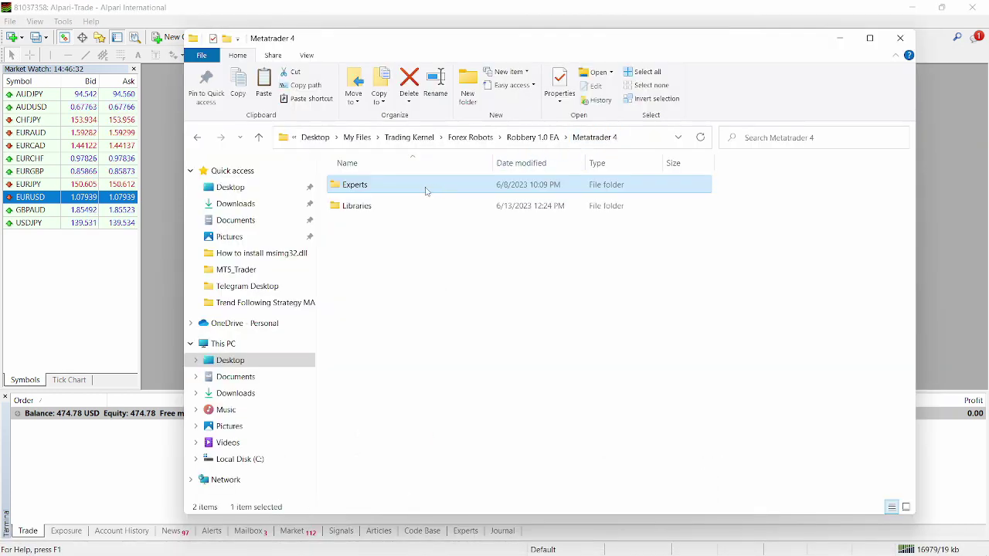
click(438, 212)
Step: Copy CFTLib.ex4 from the downloaded Libraries folder
double_click(439, 213)
click(406, 188)
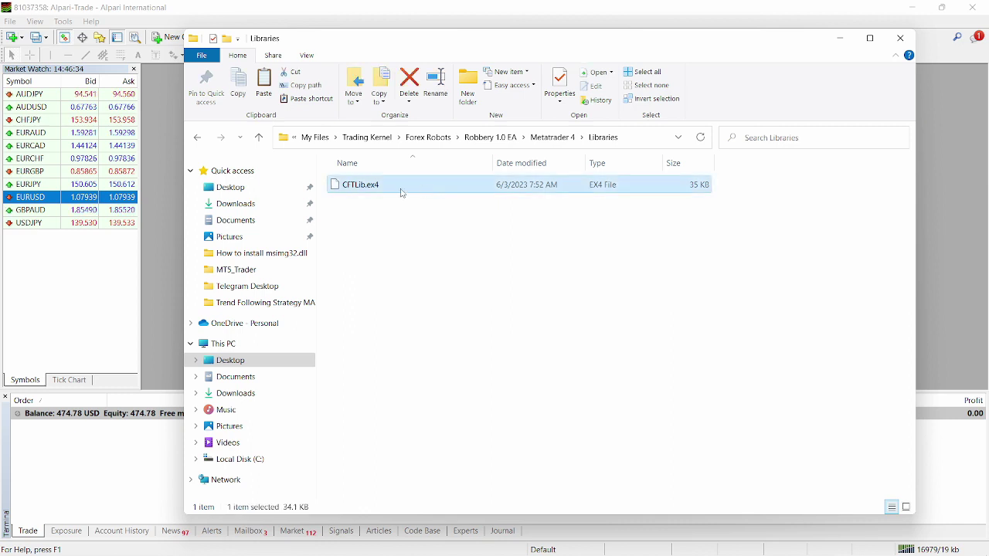
right_click(371, 192)
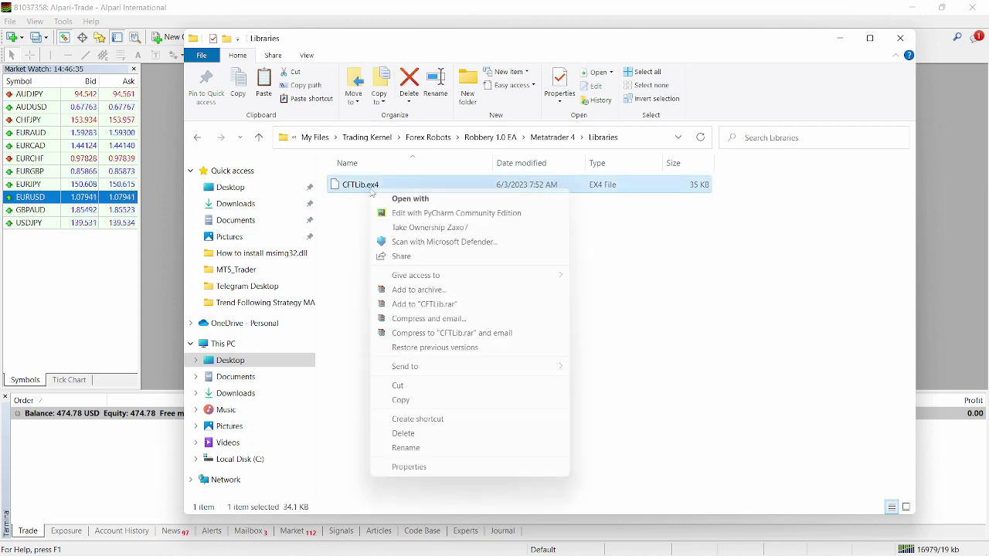
click(448, 401)
Step: Paste CFTLib.ex4 into the data folder's MQL4 Libraries, replacing the existing file
click(842, 40)
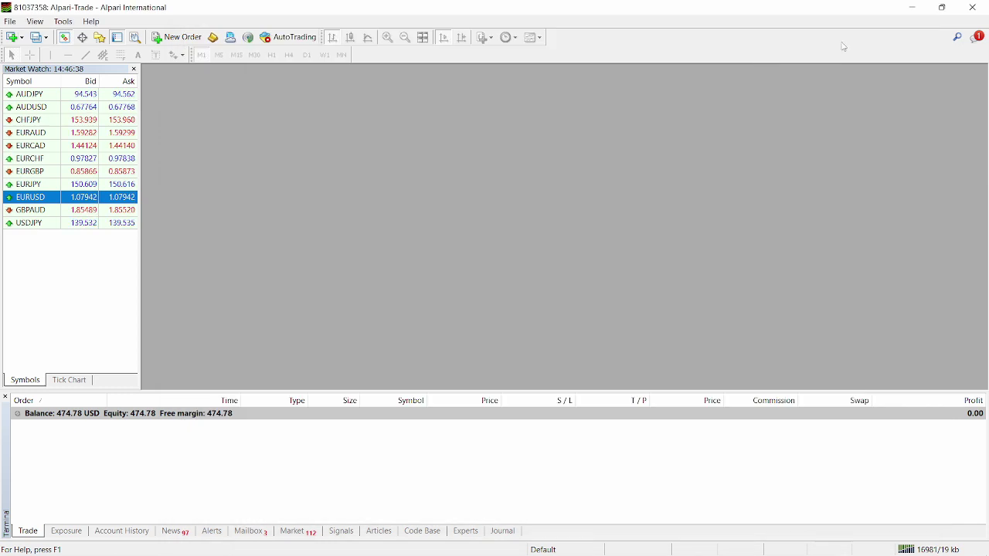
click(10, 21)
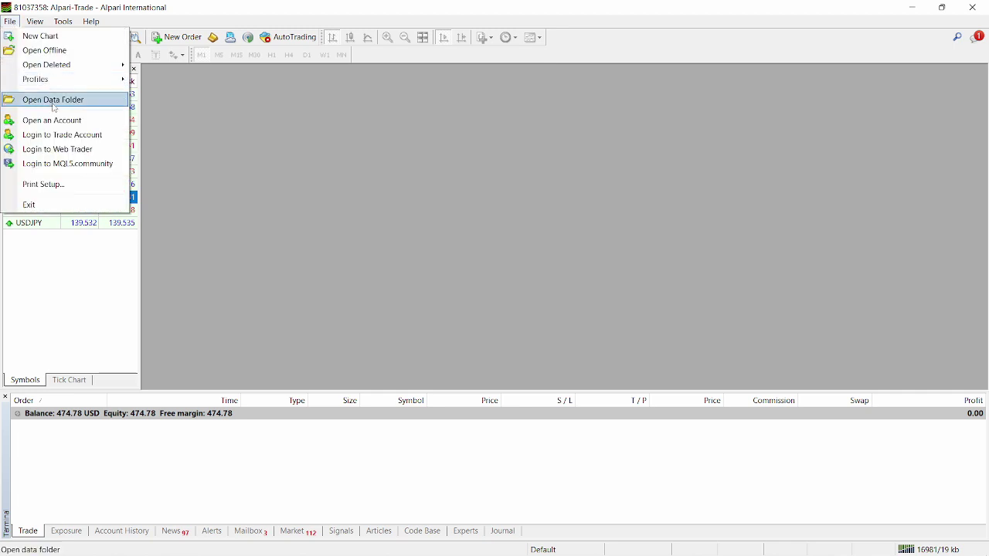
click(51, 101)
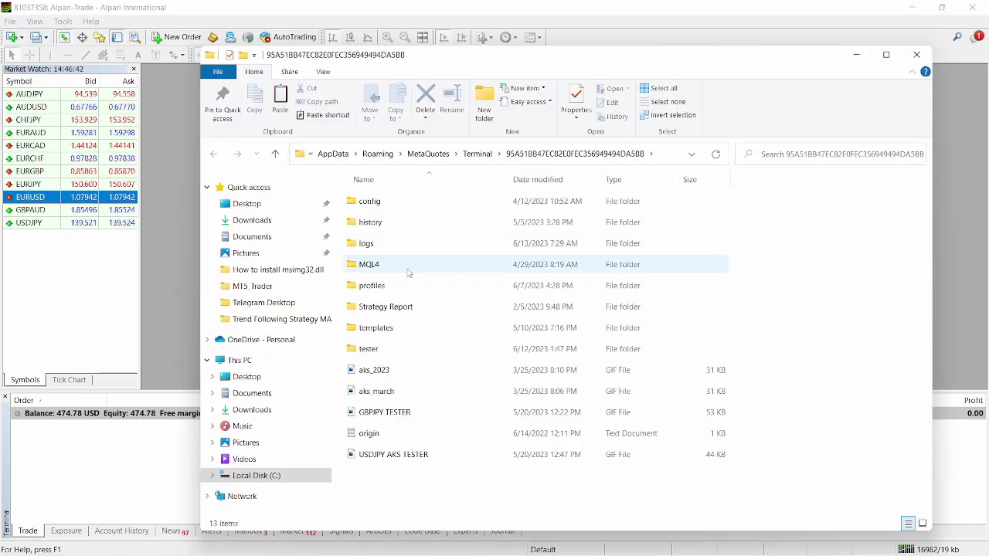
double_click(403, 270)
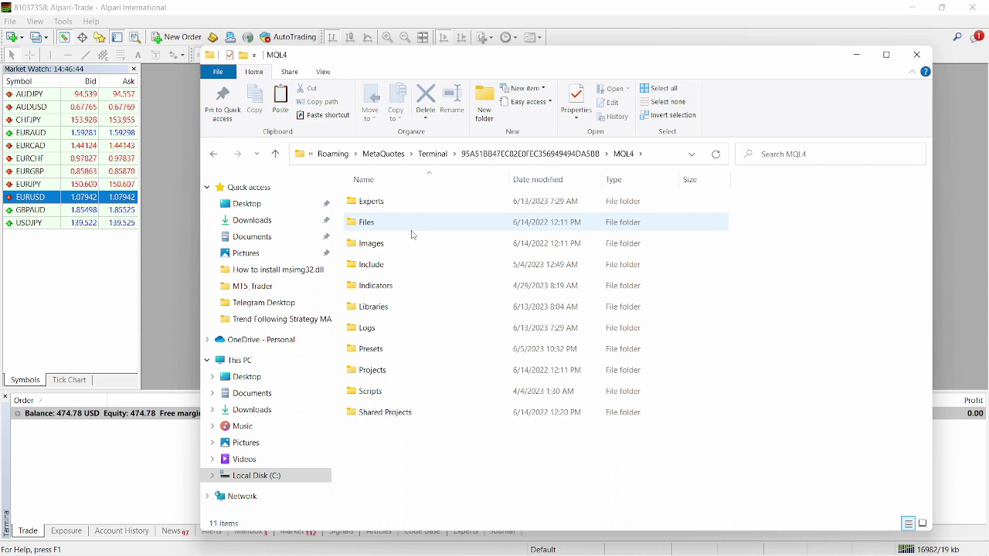
double_click(414, 308)
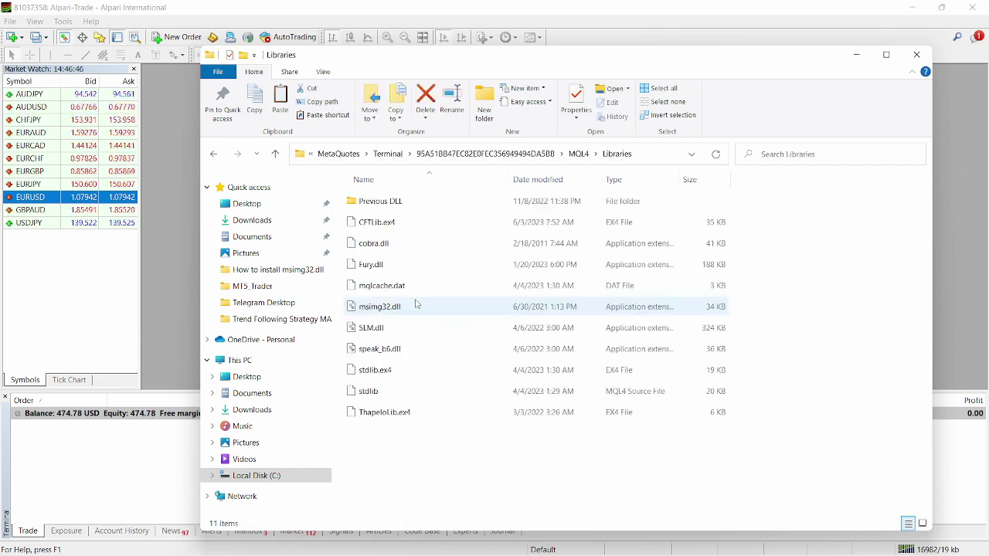
right_click(439, 447)
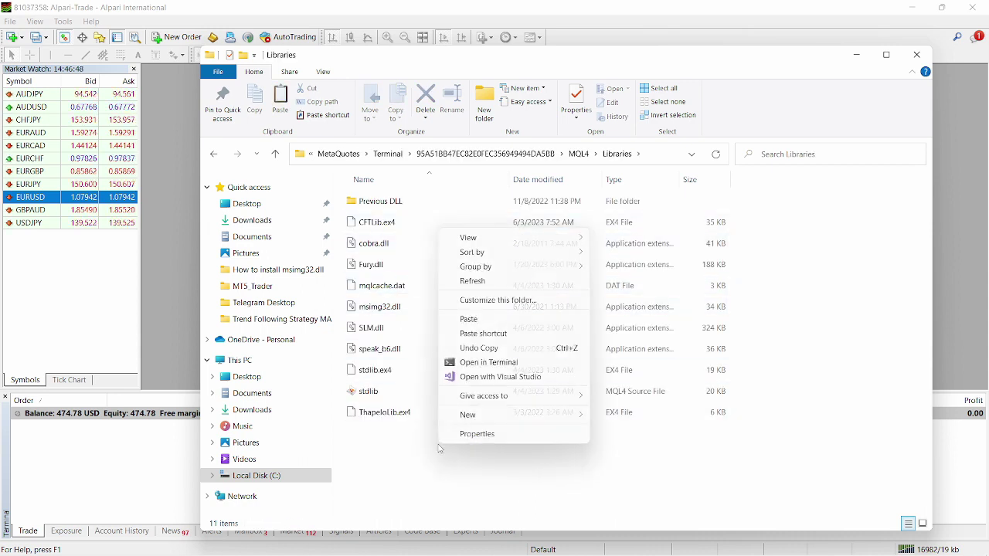
click(471, 319)
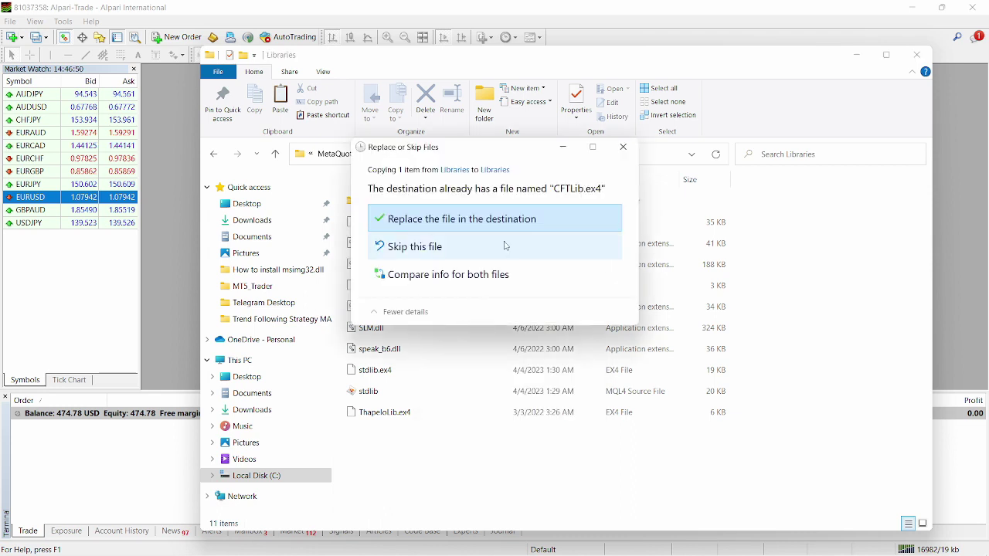
click(490, 221)
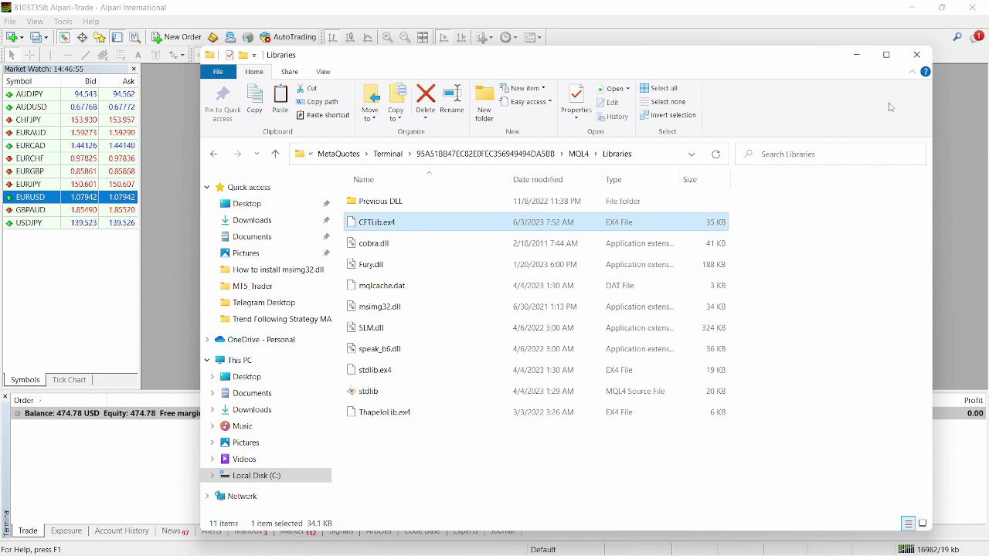
Step: Close the data folder and confirm Expert Advisor options allowing automated trading, DLL imports and WebRequest
click(918, 55)
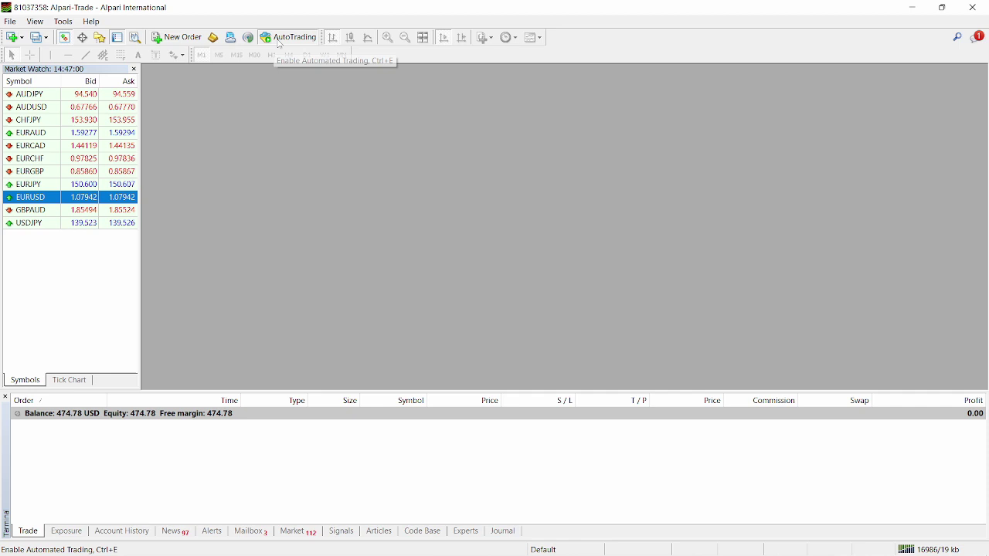
click(62, 24)
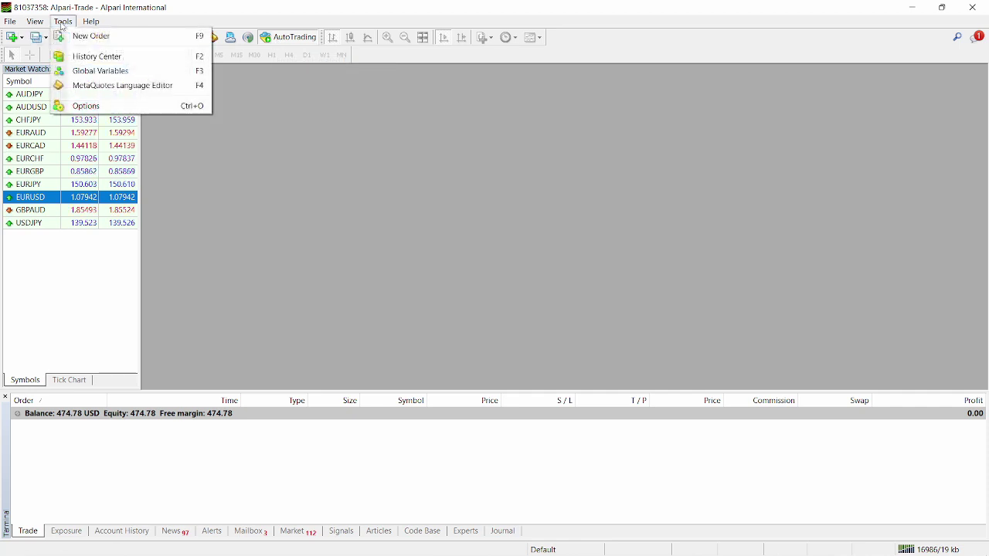
click(106, 106)
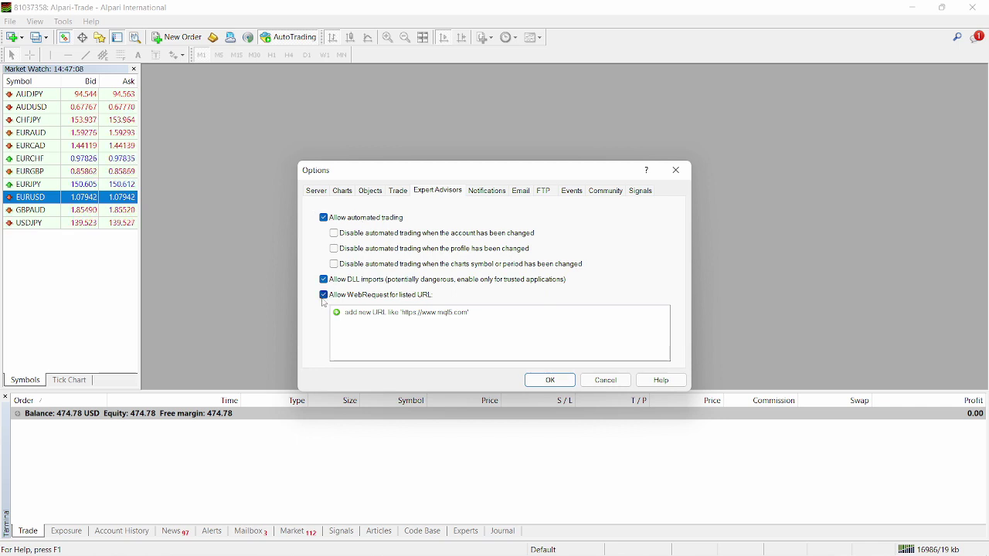
click(550, 381)
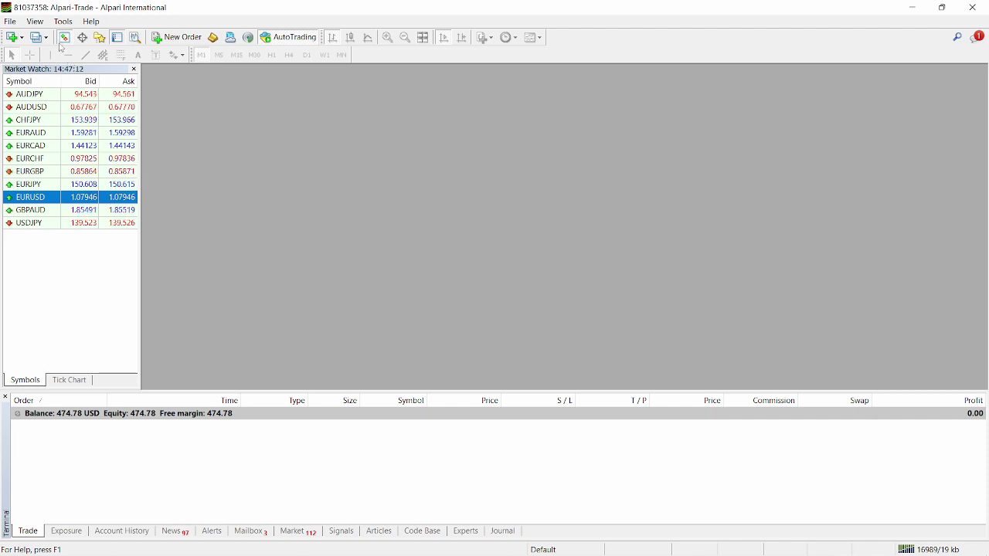
Step: Open a maximized EURUSD M1 chart and widen the Navigator to show both Robbery 1.0 EAs
click(99, 38)
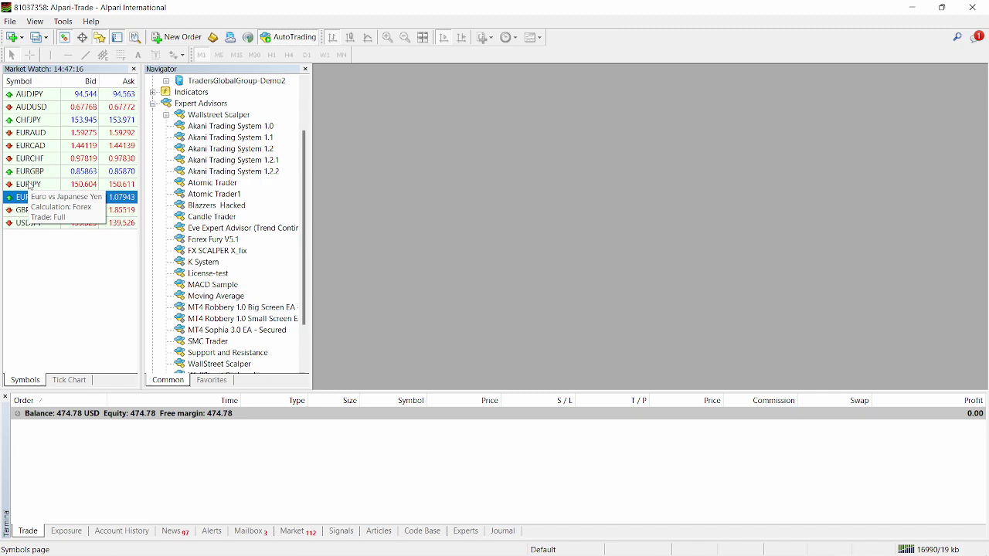
drag(34, 198, 404, 207)
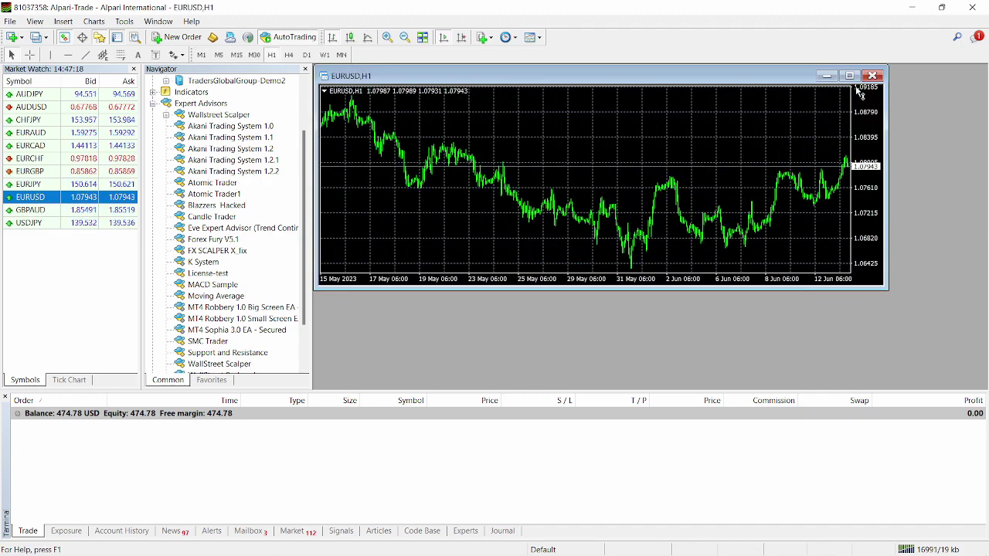
double_click(841, 71)
click(201, 55)
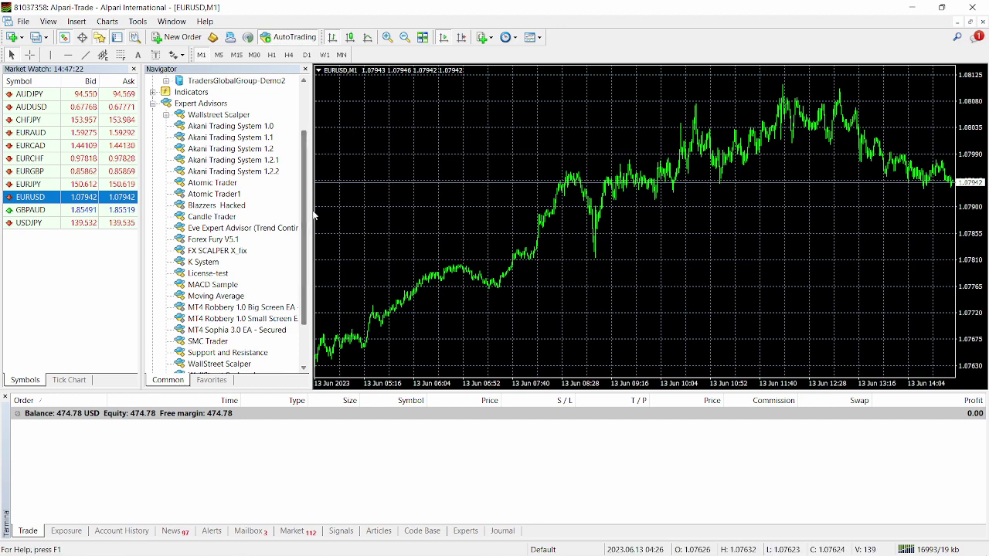
drag(312, 206, 336, 265)
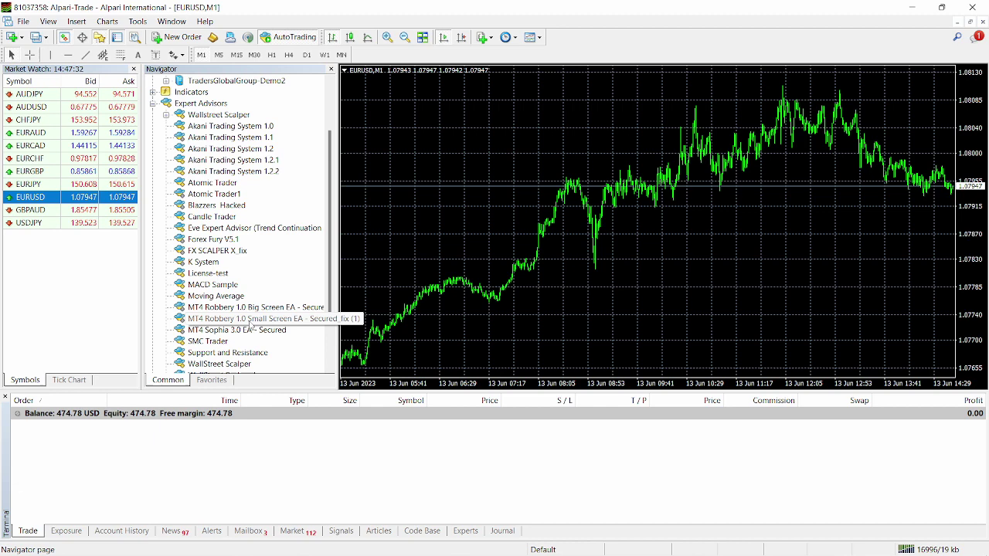
Step: Attach the Robbery 1.0 Small Screen EA and allow it to modify Signals settings
double_click(250, 321)
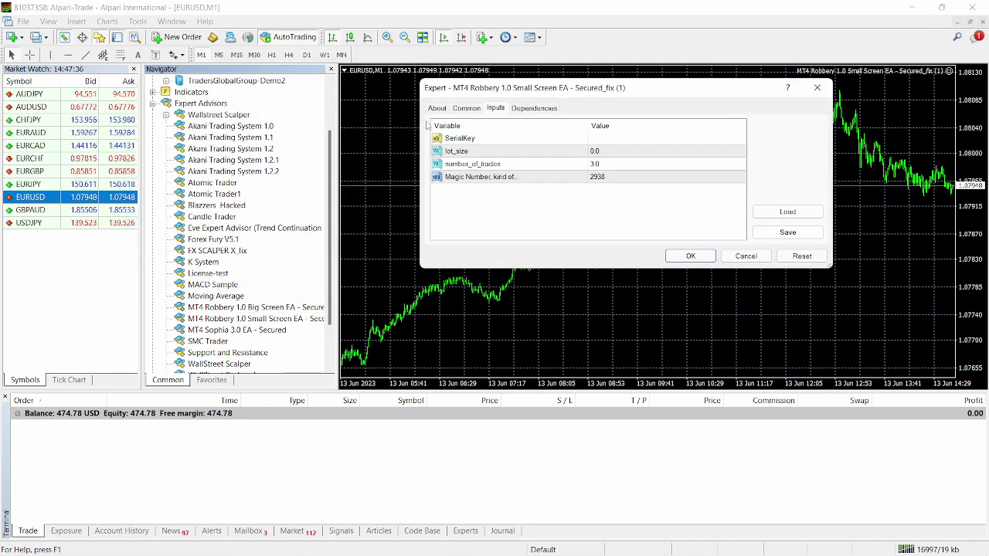
click(438, 109)
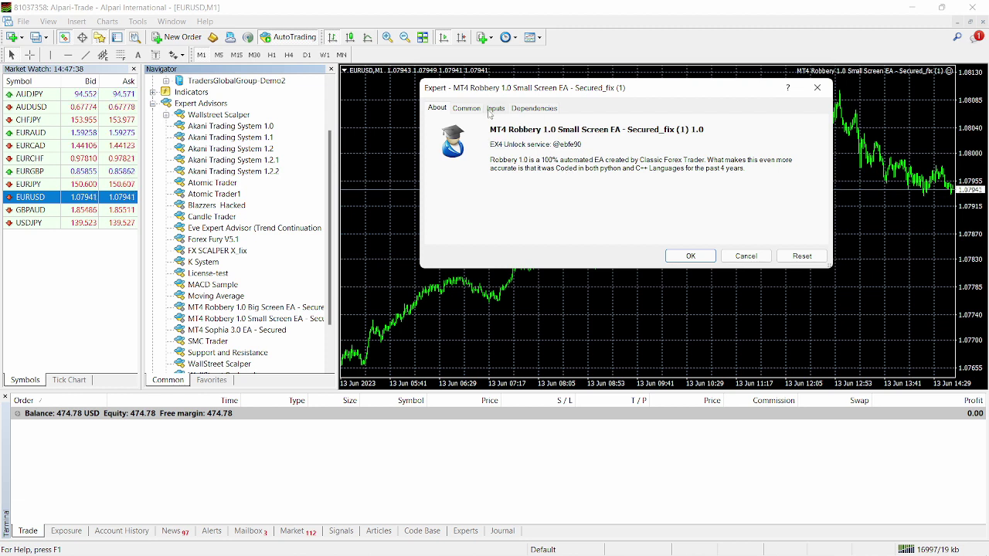
click(464, 111)
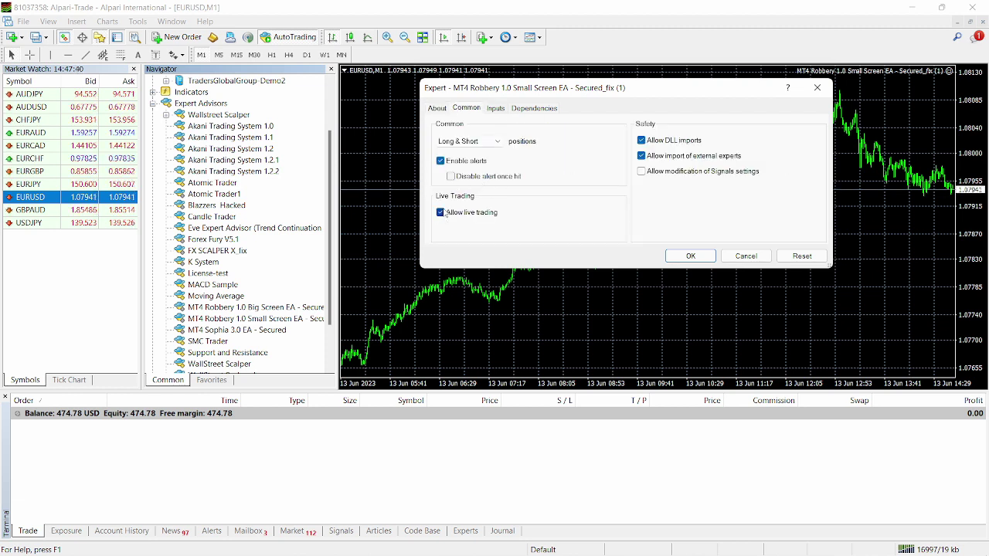
click(641, 172)
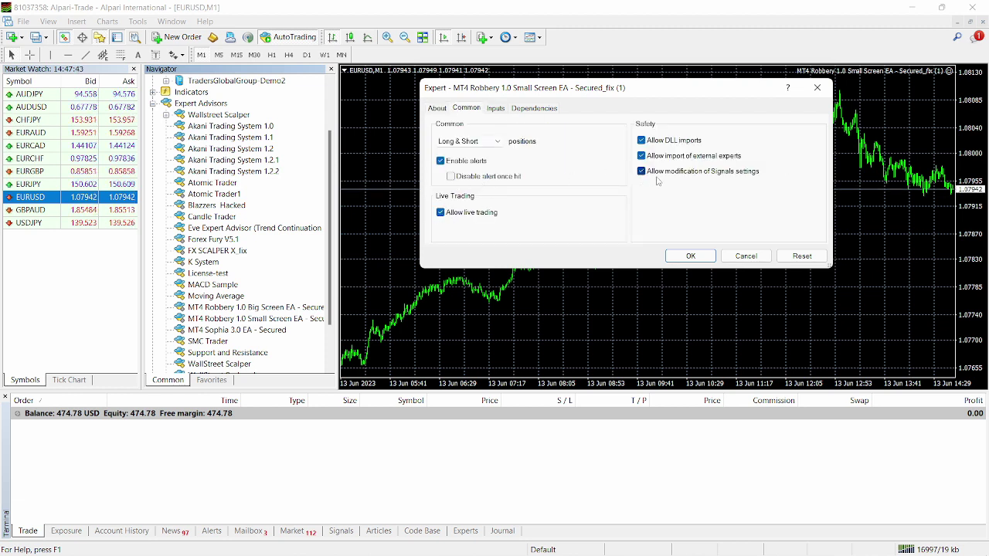
Step: Enter the licence serial key in the EA's SerialKey input
click(495, 108)
click(602, 143)
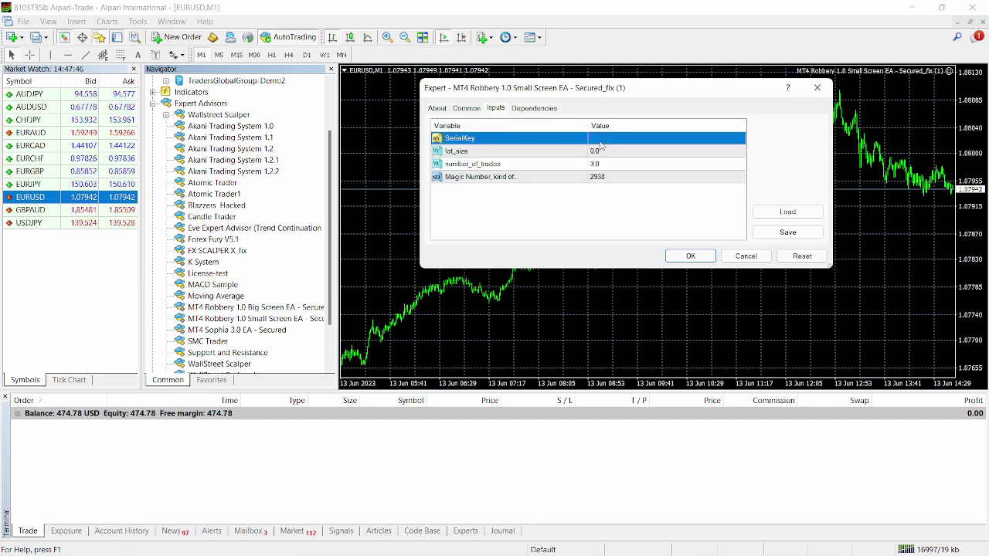
click(601, 143)
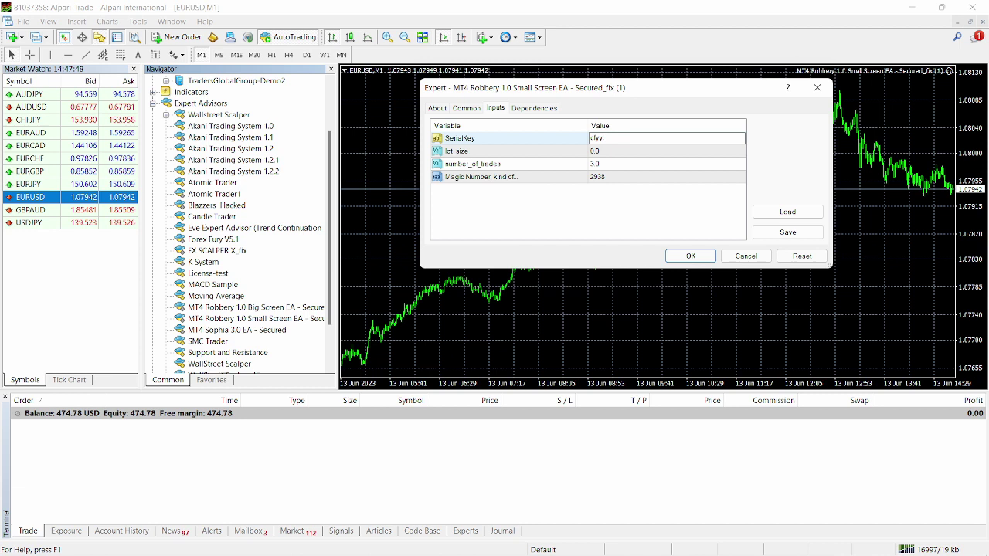
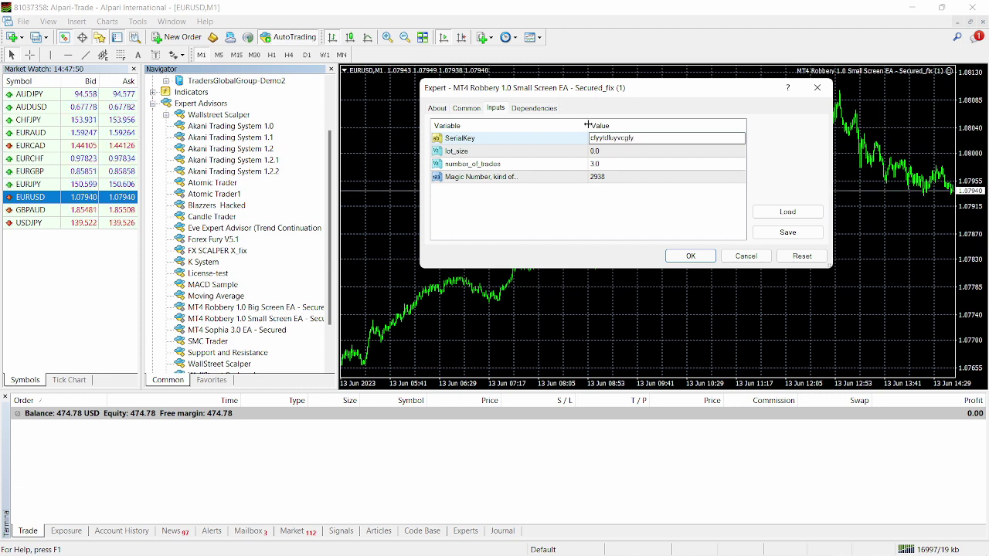
click(607, 153)
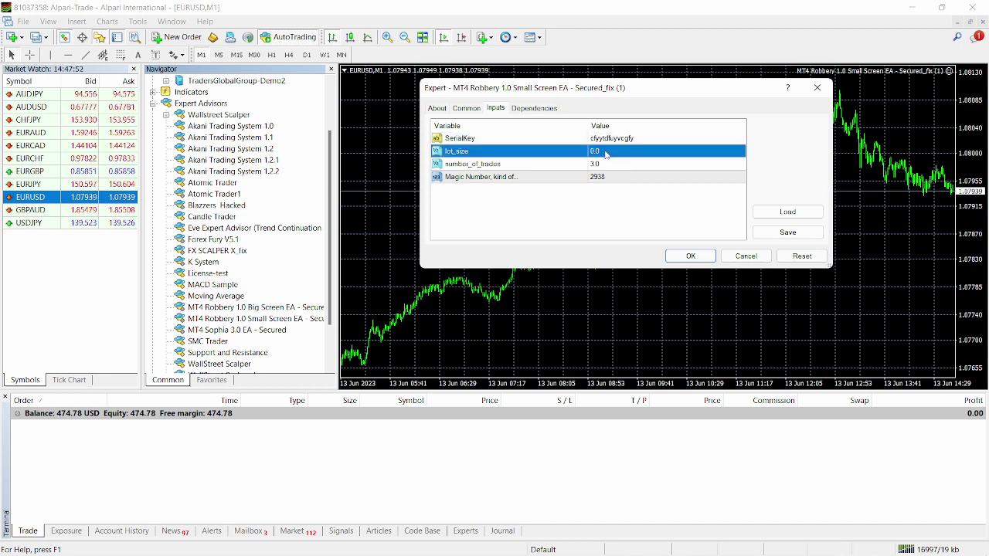
Step: Keep lot_size 0.01, set number_of_trades to 5 and check Magic Number 2938
click(607, 152)
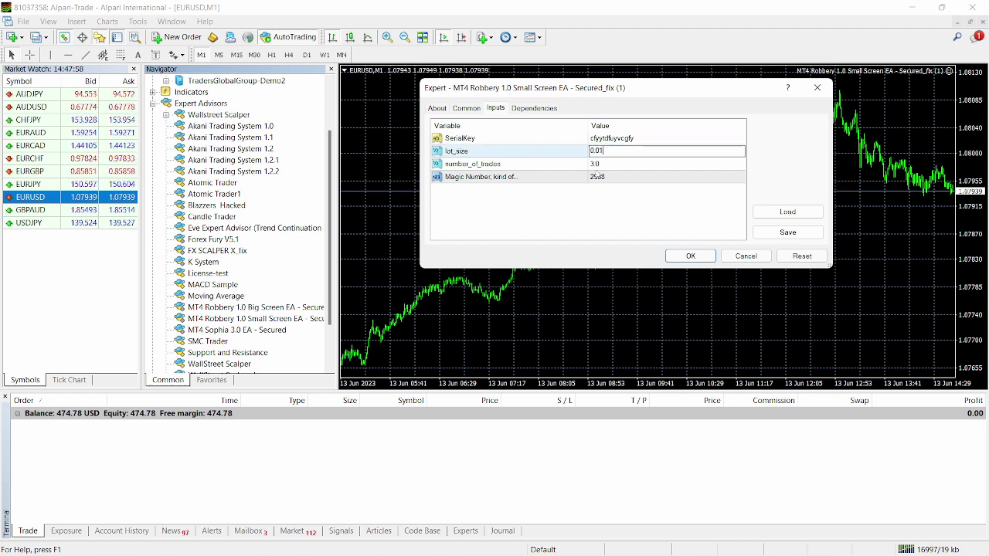
click(599, 164)
click(600, 164)
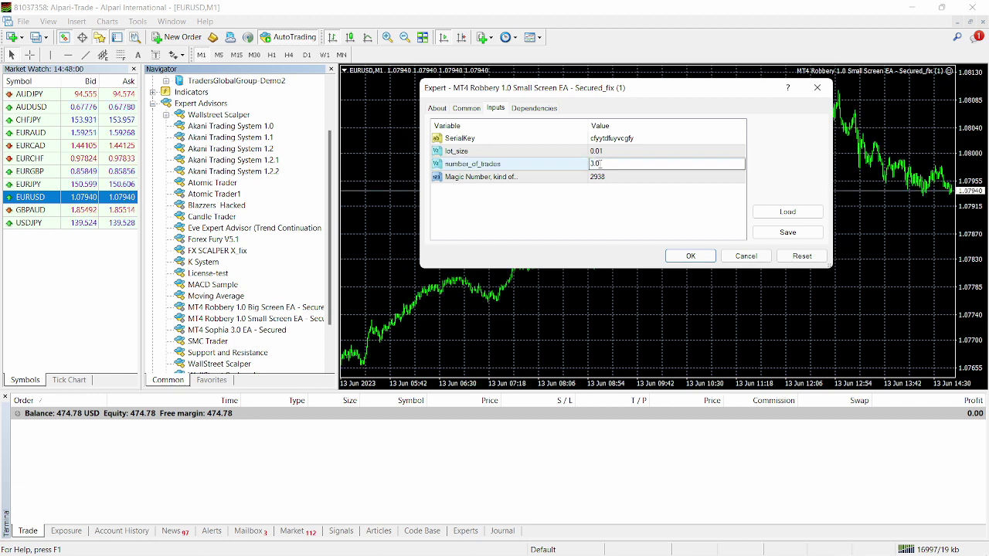
double_click(601, 162)
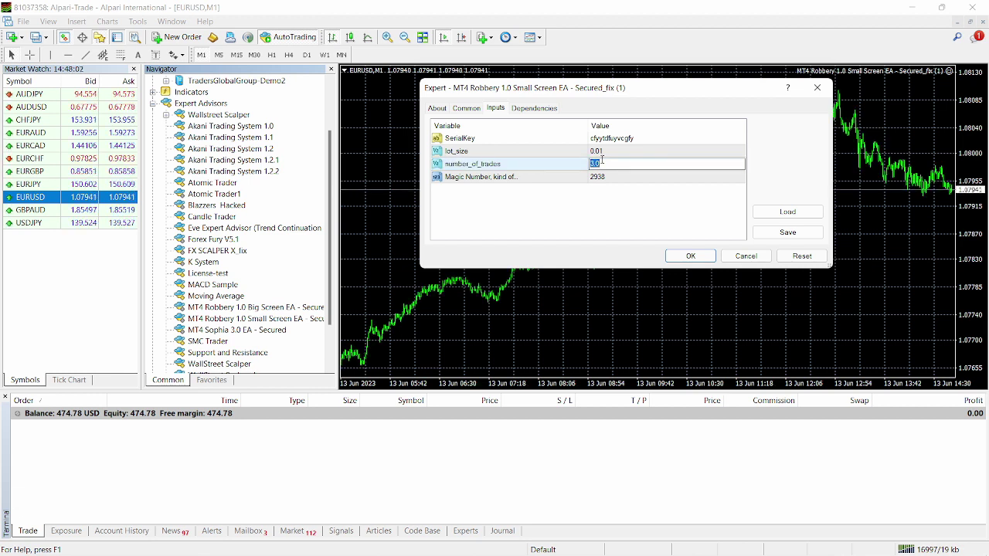
key(Return)
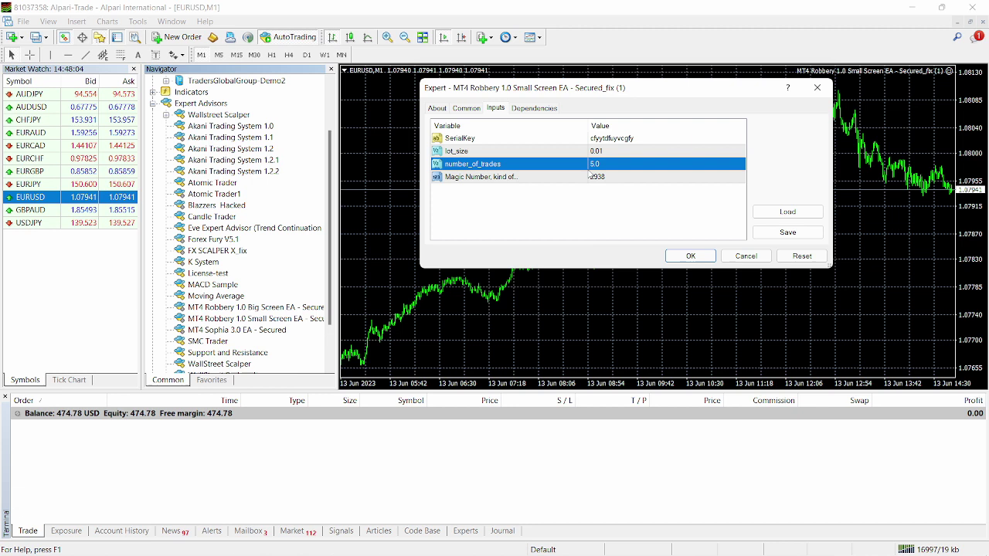
click(592, 177)
click(592, 177)
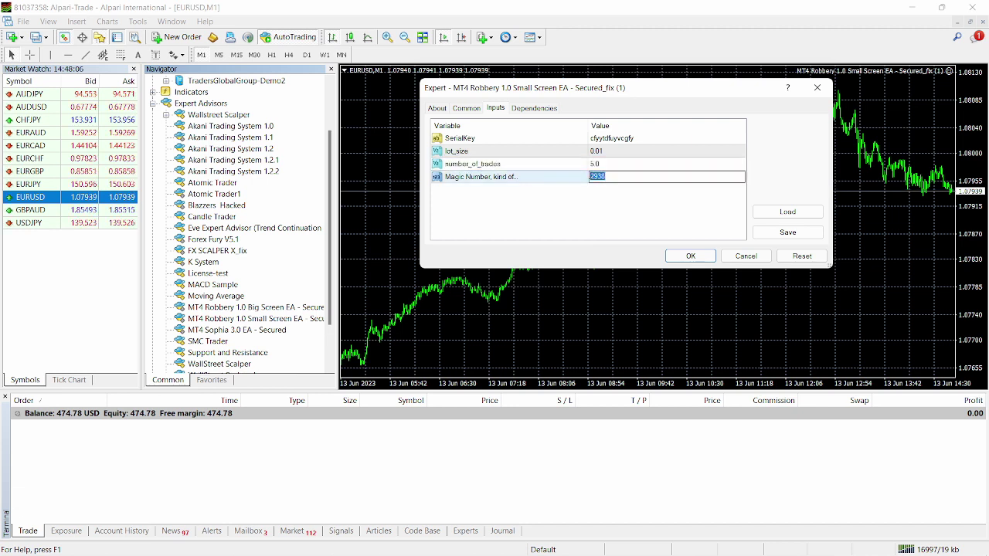
click(609, 177)
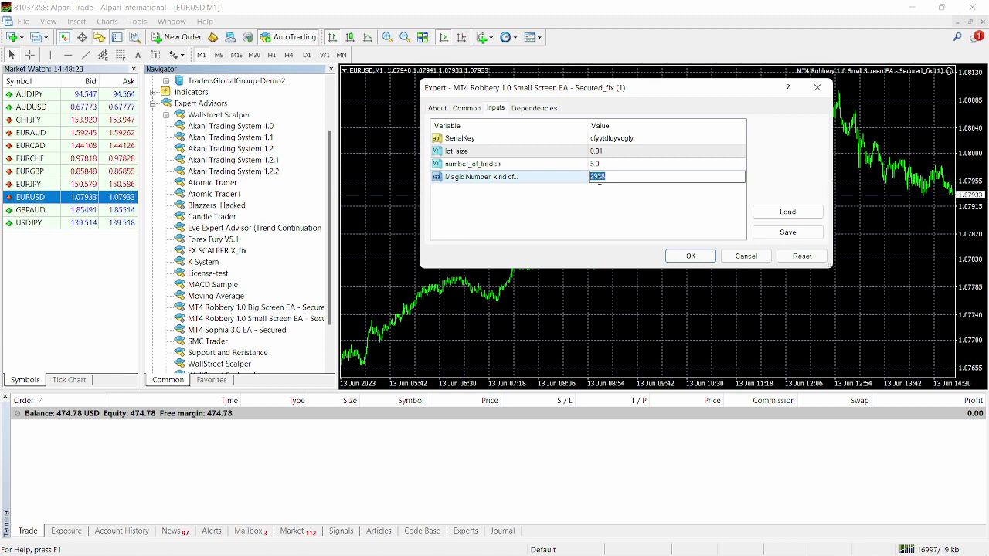
Step: Attach the EA with Magic Number 2938, then hide Navigator and Market Watch to widen the chart
click(692, 256)
click(692, 256)
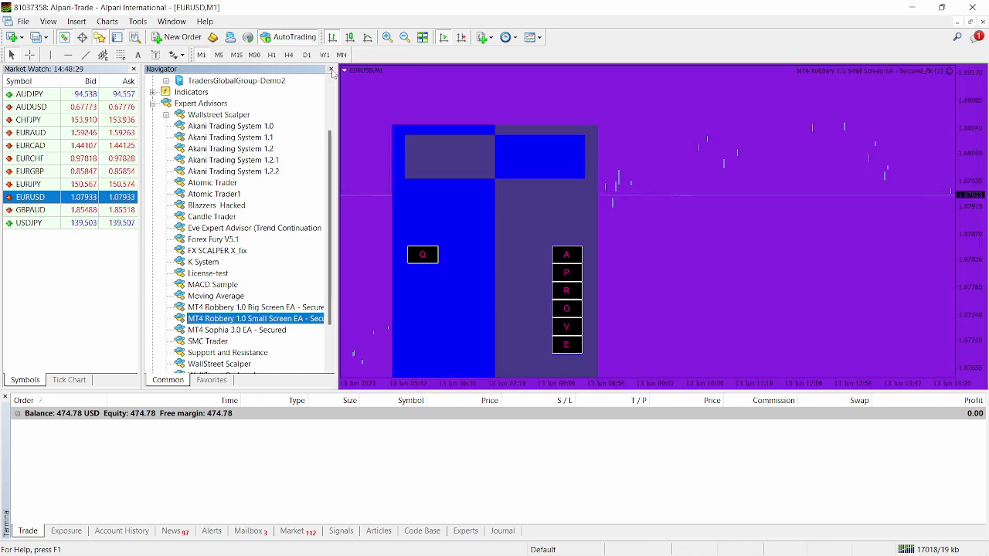
click(331, 69)
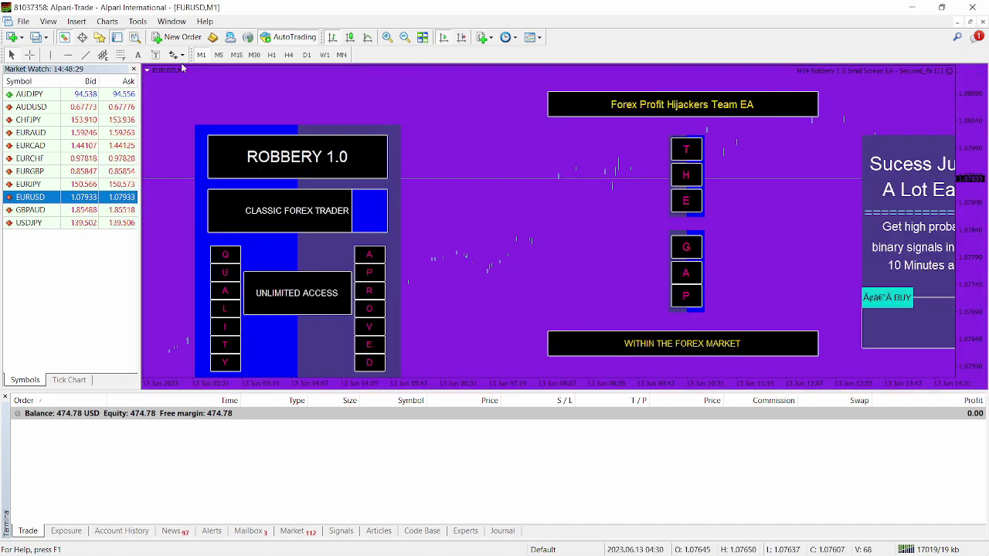
click(134, 69)
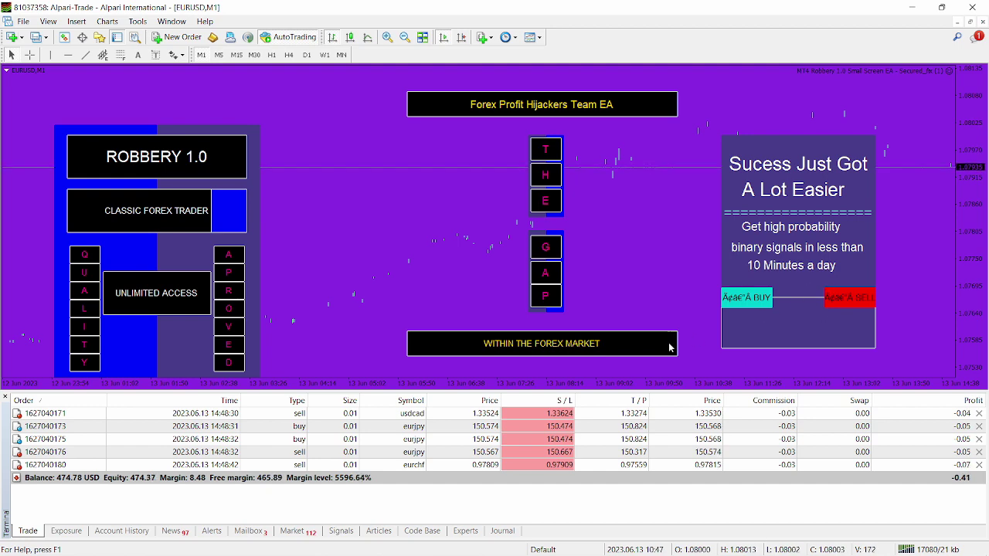
Step: Switch to the MetaTrader 5 terminal from the taskbar
click(525, 542)
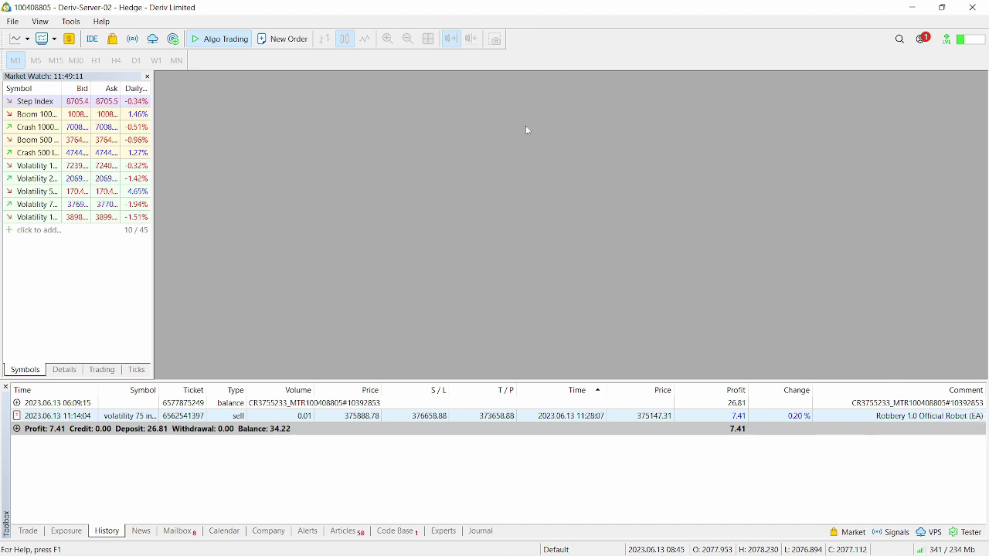
Step: Copy both MT5 Robbery 1.0 EA files from the package's Metatrader 5\Experts folder
mouse_move(464, 537)
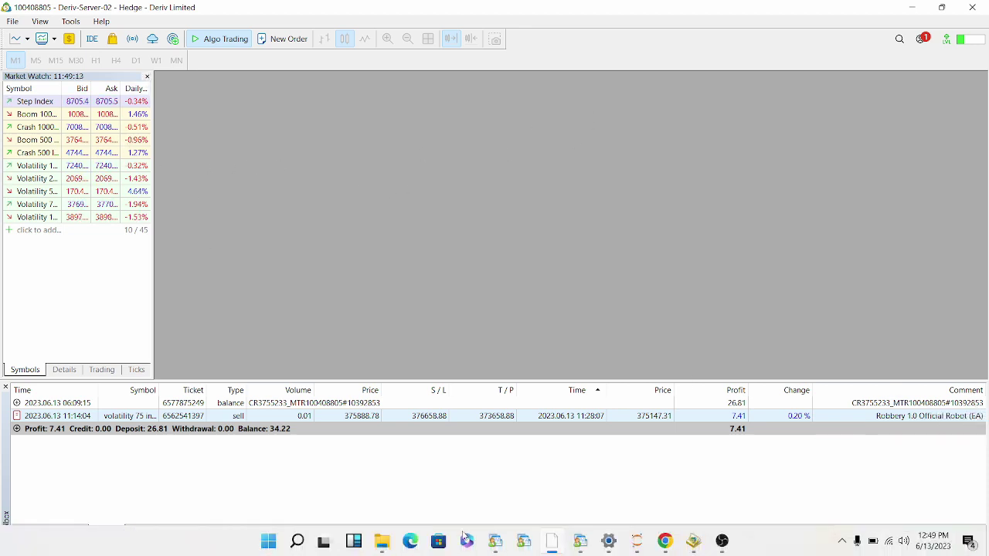
click(381, 542)
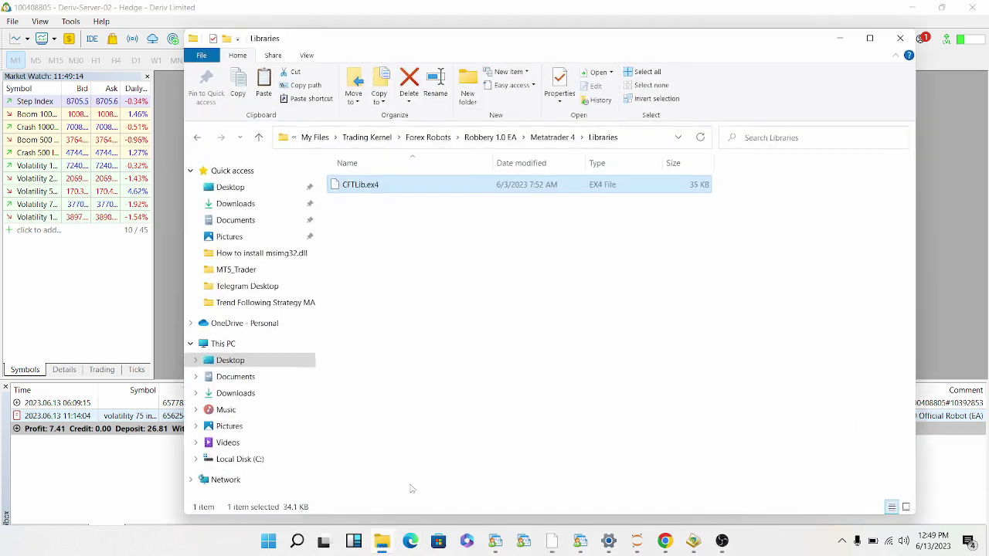
click(473, 138)
double_click(382, 206)
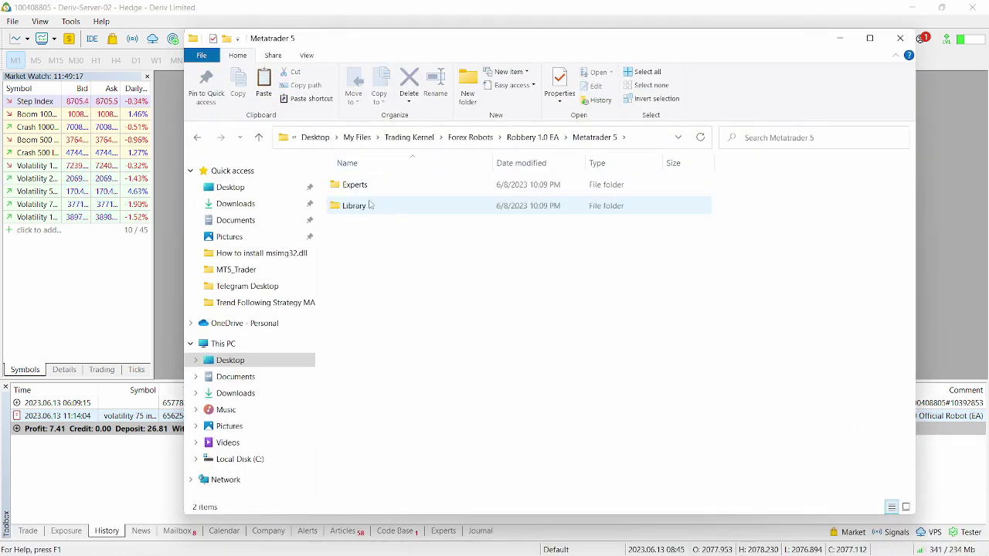
double_click(372, 187)
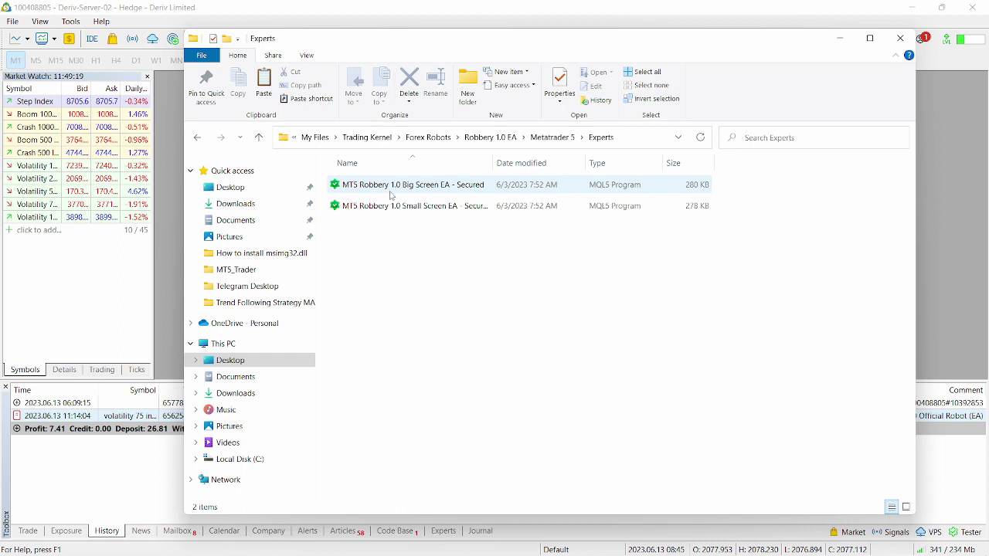
drag(411, 245, 394, 178)
right_click(414, 202)
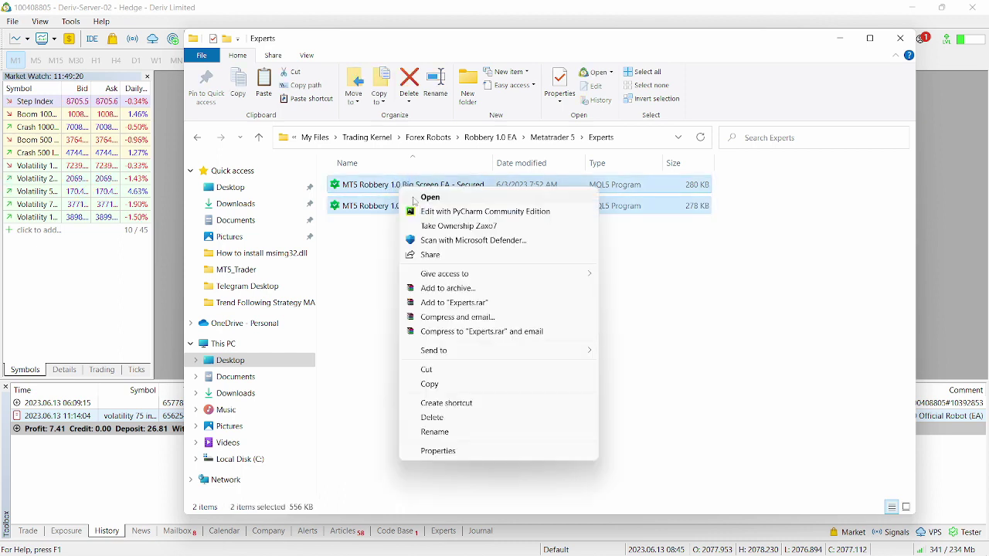
click(459, 386)
Step: Paste them into MT5's data folder MQL5\Experts\Advisors, replacing existing files, and close Explorer
click(836, 40)
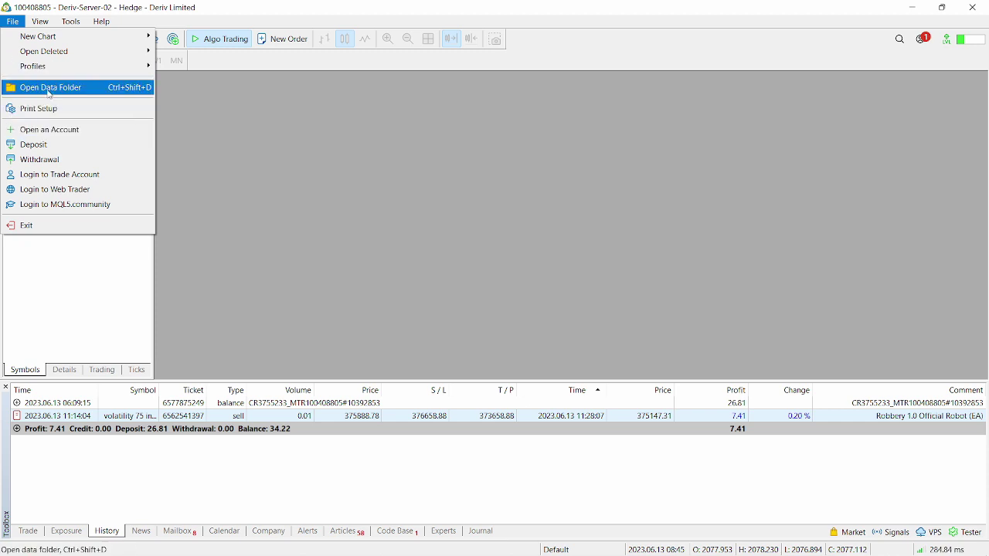
click(51, 88)
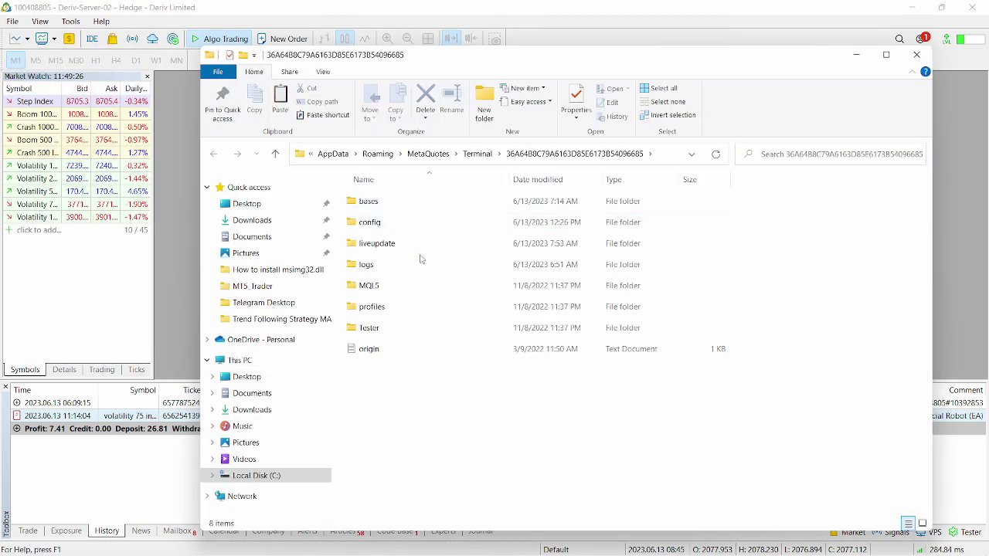
click(412, 284)
double_click(413, 285)
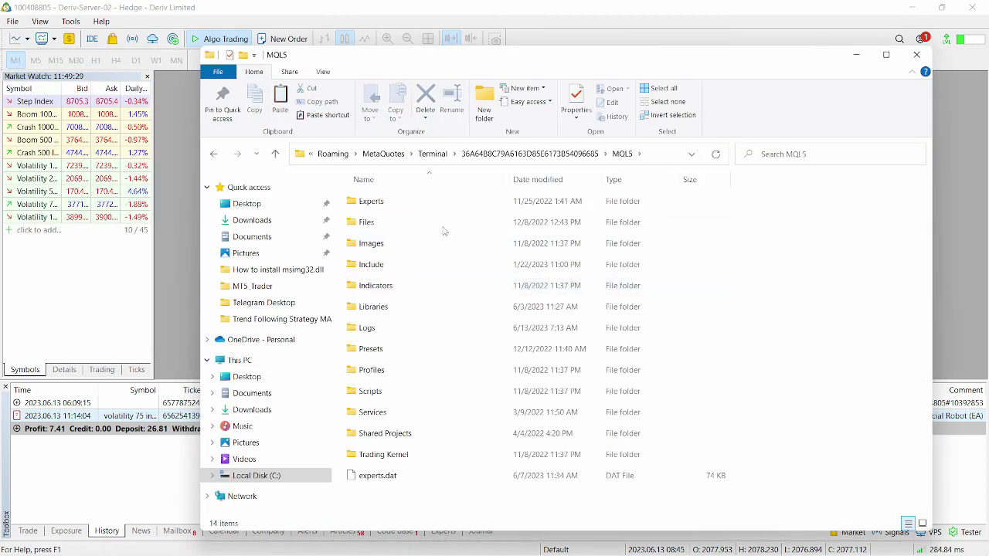
click(522, 199)
double_click(521, 199)
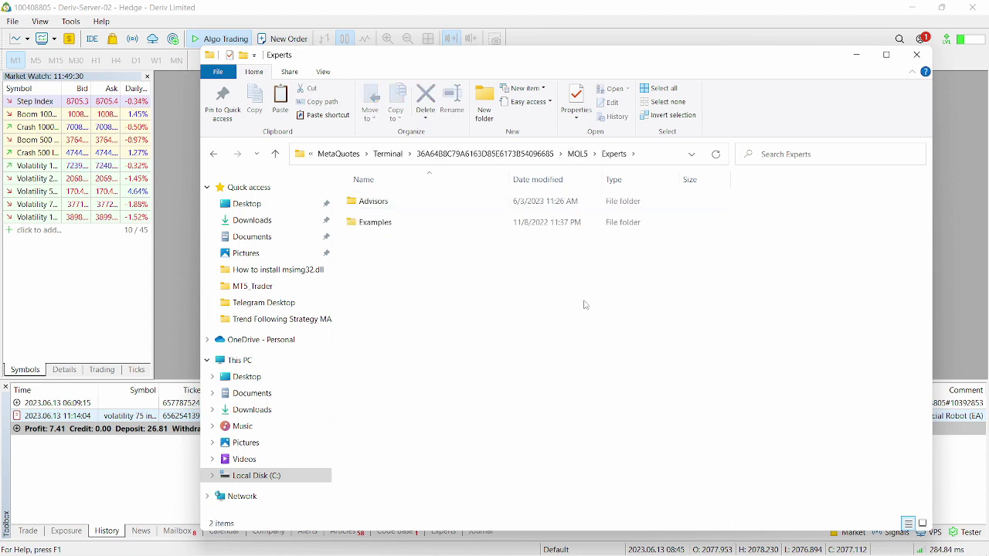
click(474, 200)
double_click(474, 200)
right_click(773, 301)
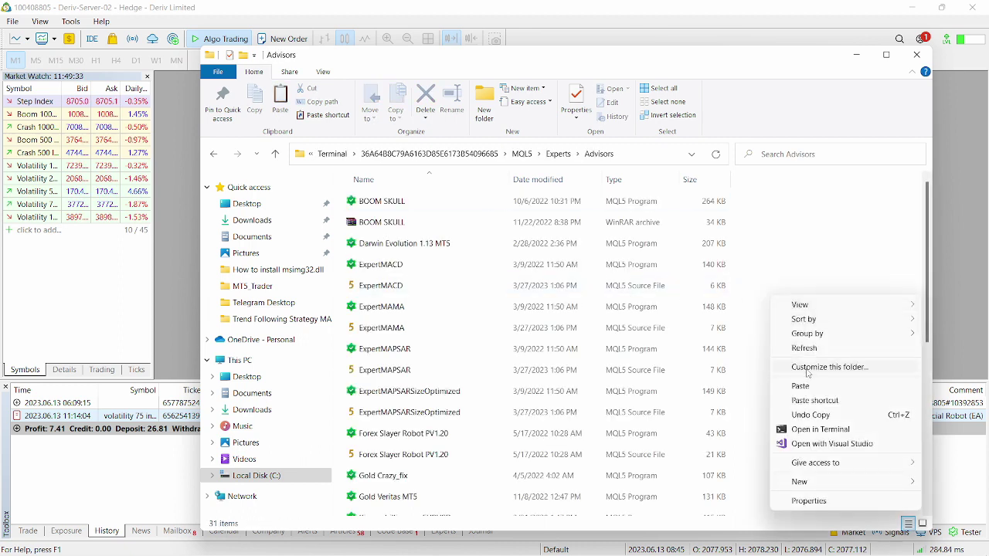
click(804, 386)
click(486, 227)
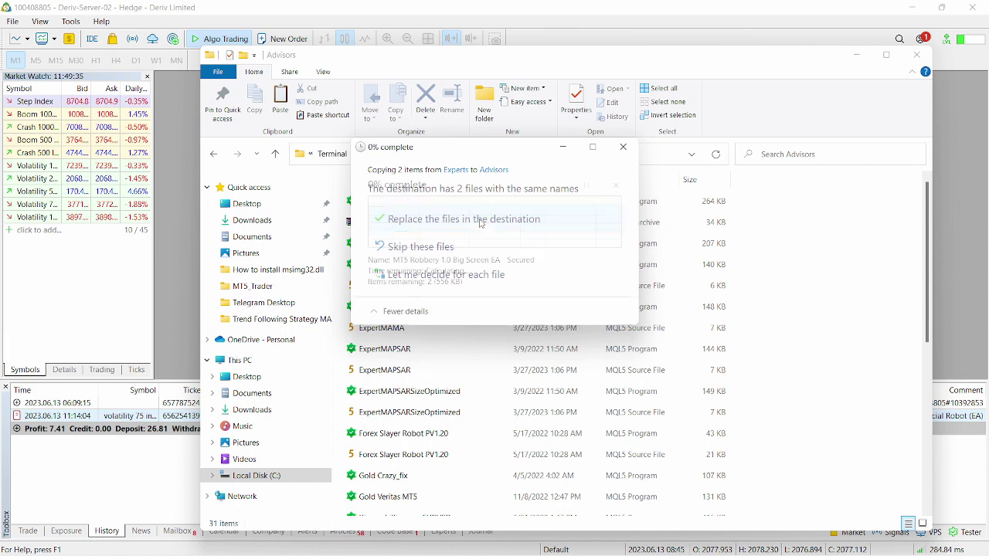
click(917, 55)
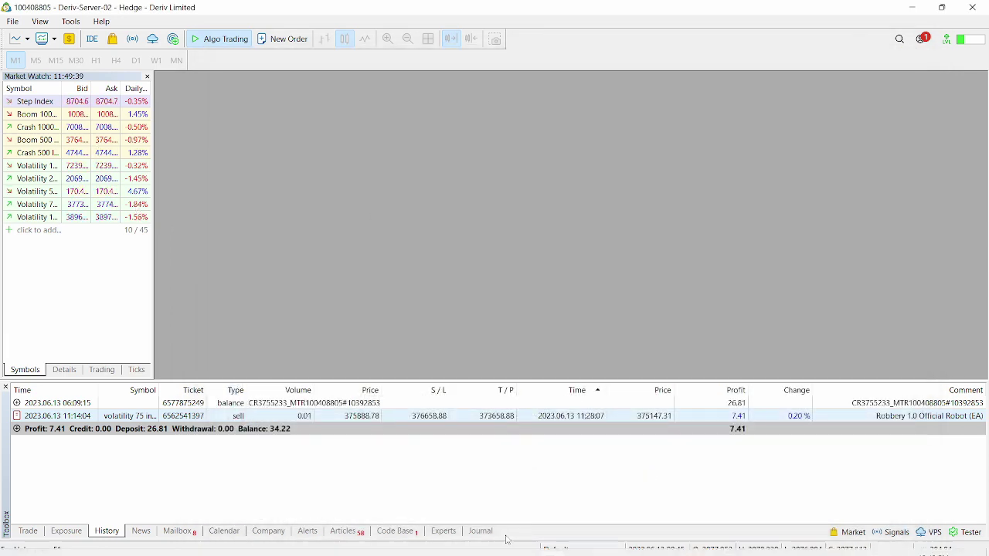
Step: Copy CFTLib from the package's Metatrader 5\Library folder
mouse_move(440, 542)
click(382, 542)
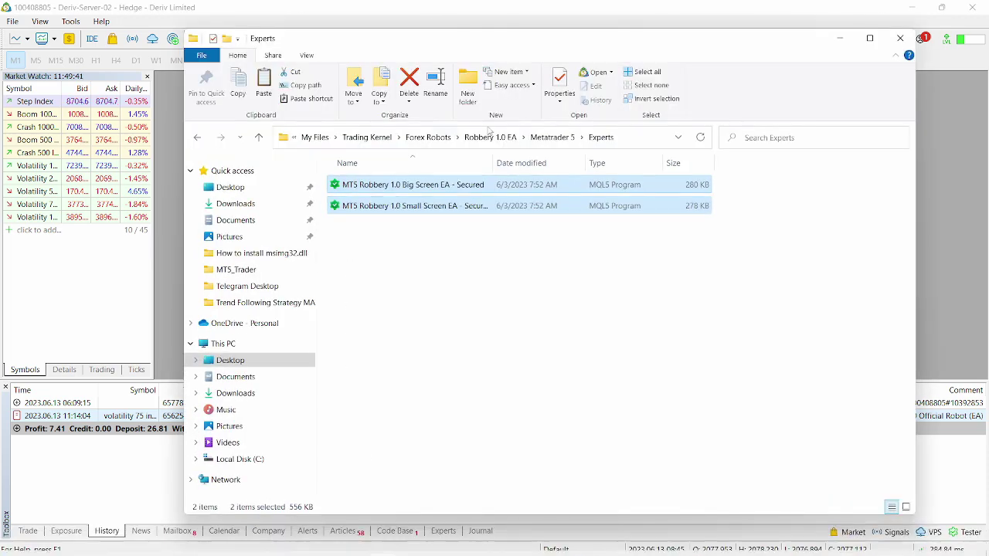
click(553, 139)
double_click(388, 207)
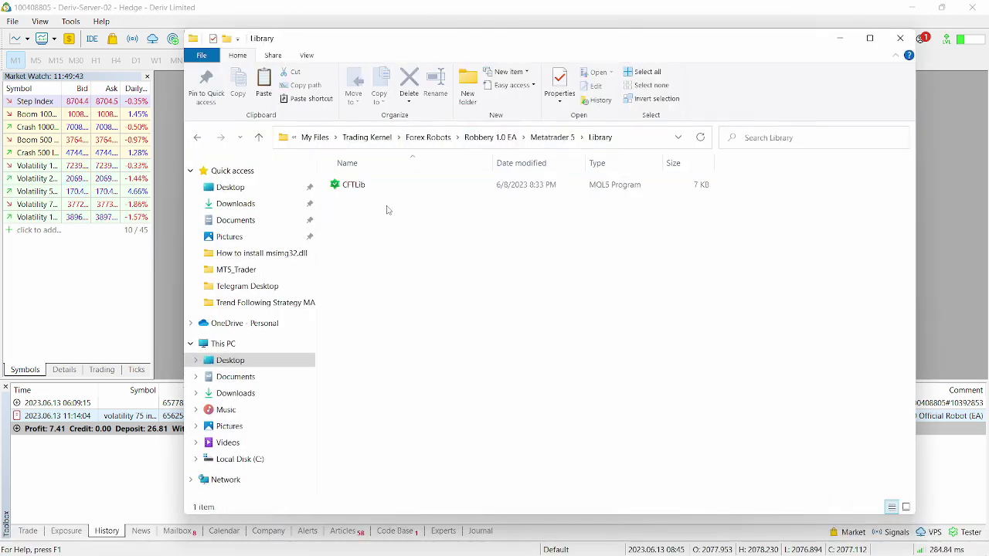
click(387, 190)
right_click(387, 191)
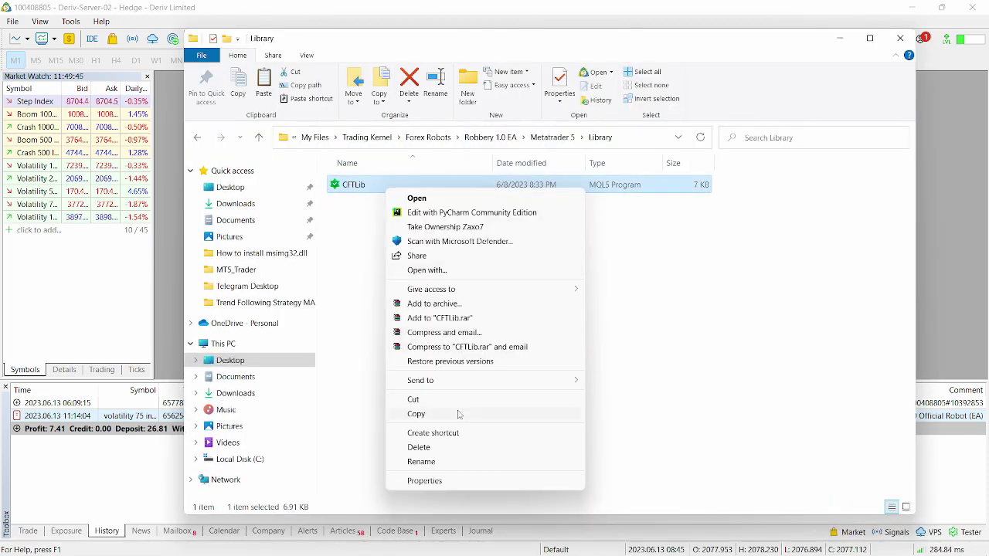
click(458, 415)
Step: Paste CFTLib into MT5's MQL5\Libraries data folder, replacing CFTLib.ex5, and close Explorer
click(838, 41)
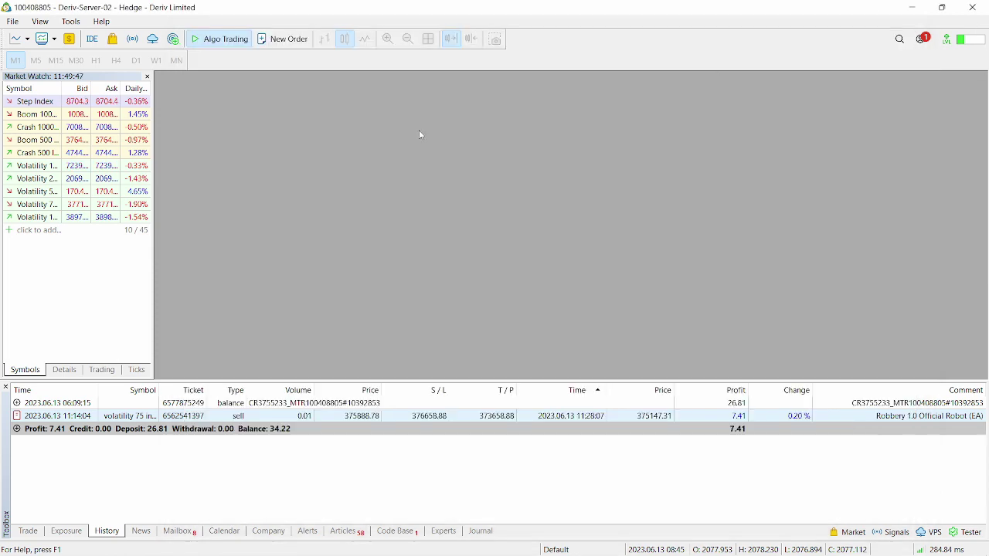
click(11, 22)
click(56, 89)
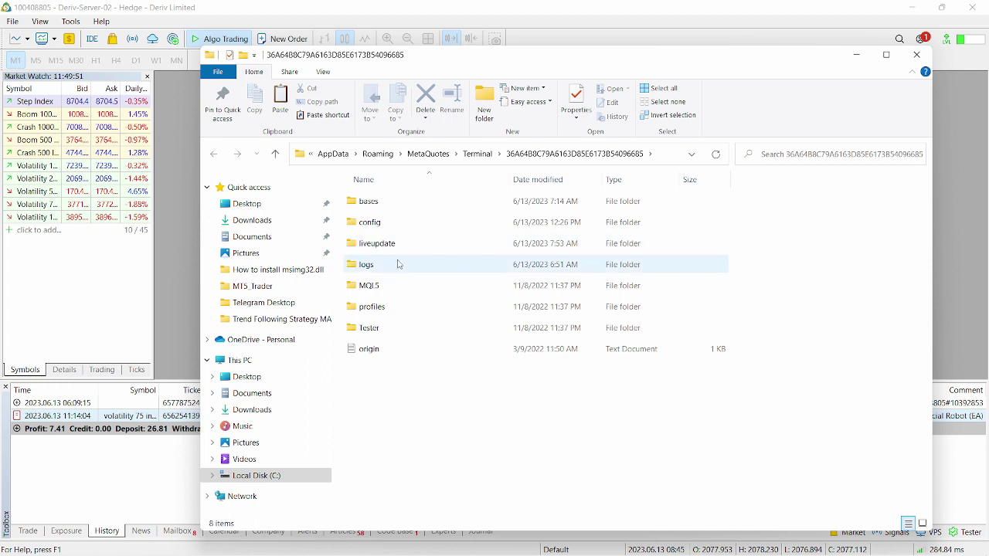
double_click(397, 286)
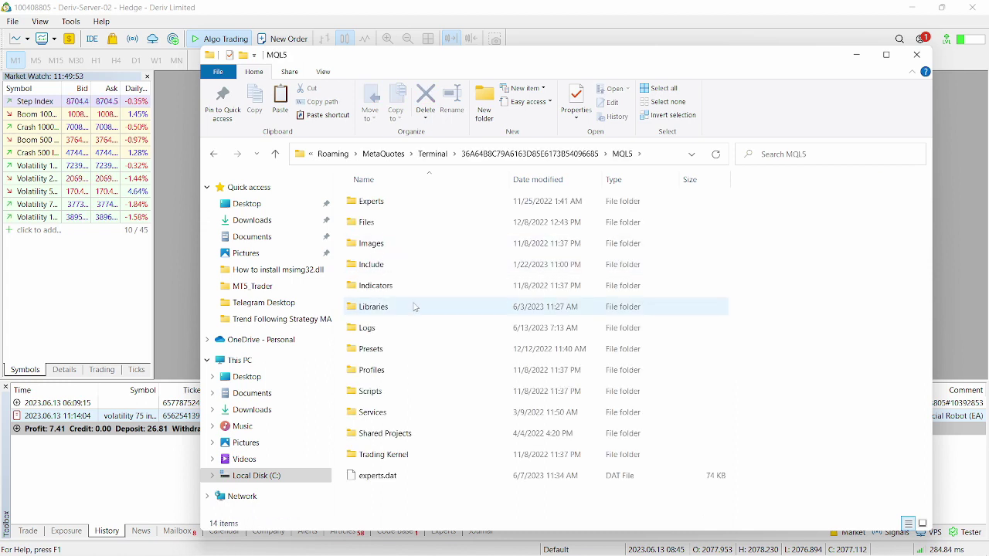
double_click(415, 308)
right_click(421, 277)
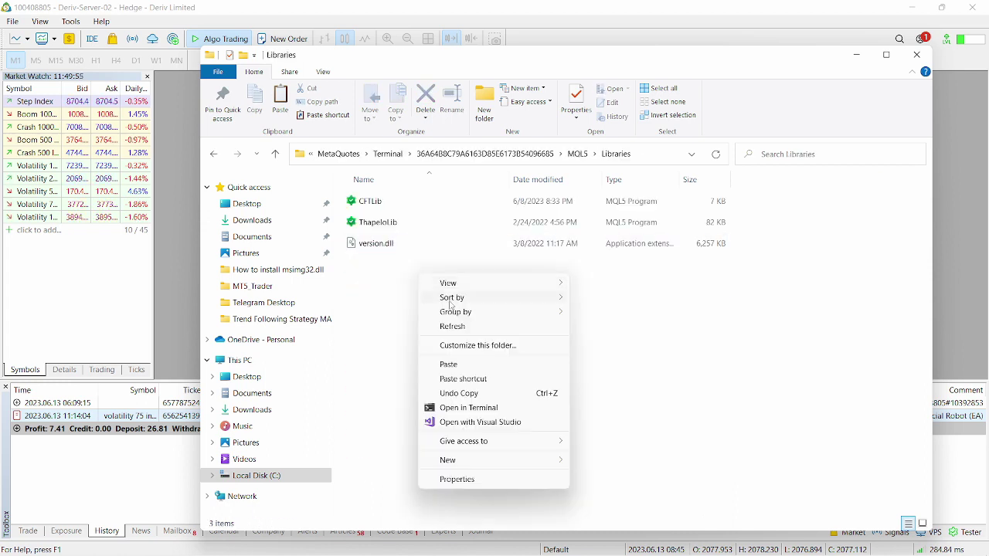
click(472, 364)
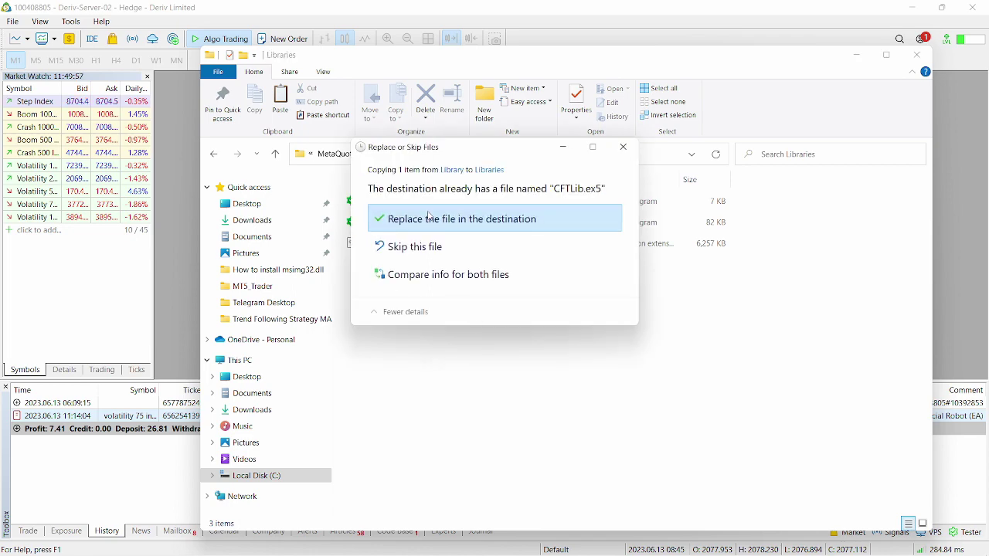
click(430, 217)
click(918, 55)
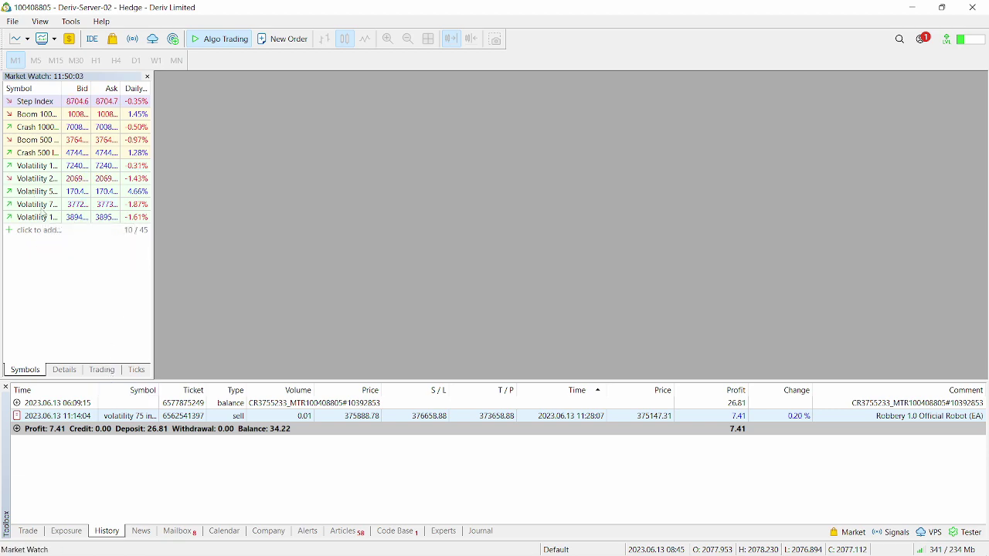
Step: Open a maximized Volatility 75 Index chart on M1 and hide the symbol list
drag(44, 209, 255, 208)
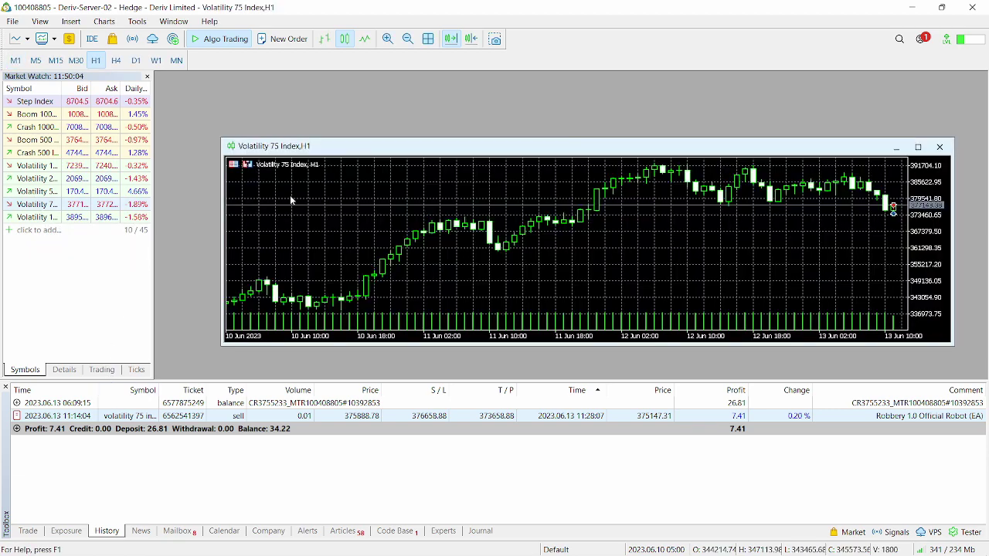
click(919, 148)
click(16, 61)
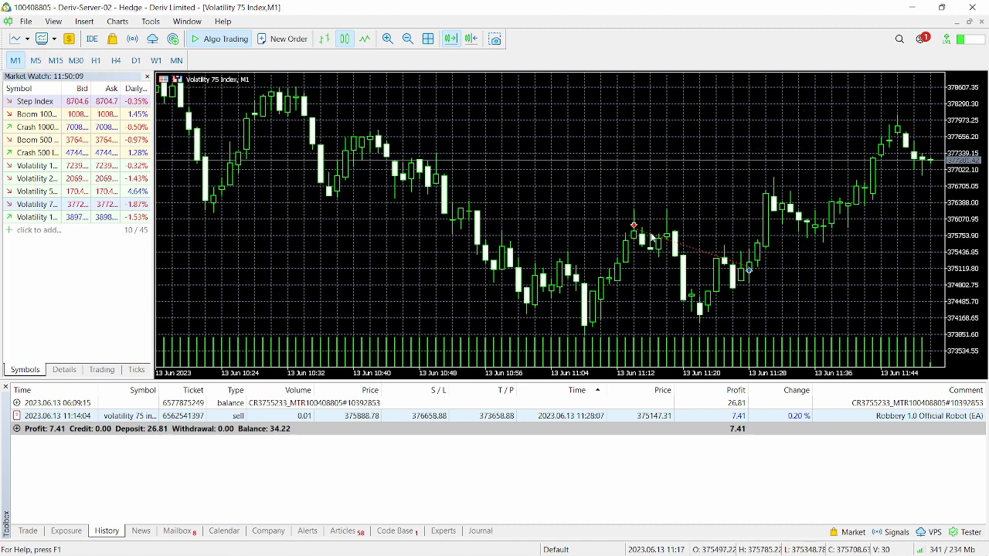
mouse_move(740, 272)
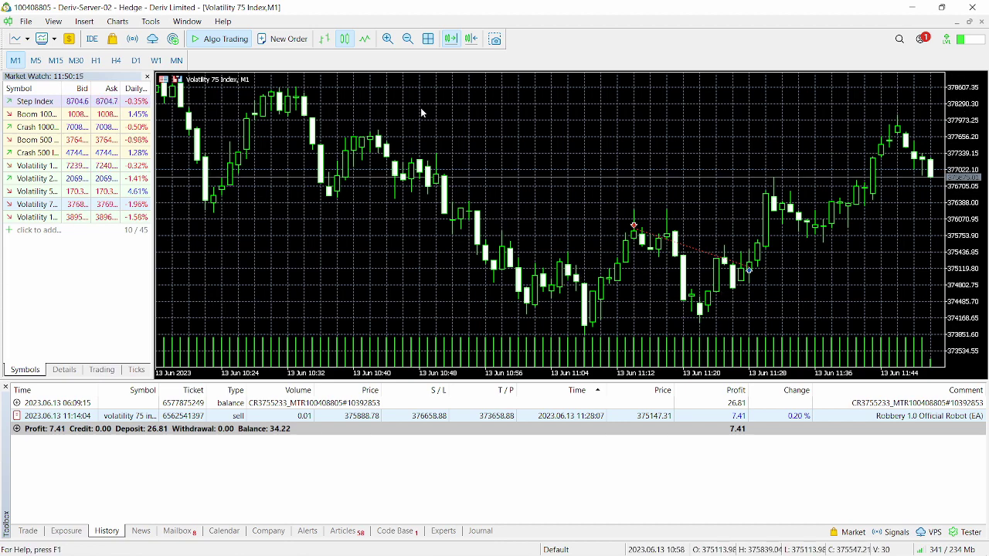
click(147, 77)
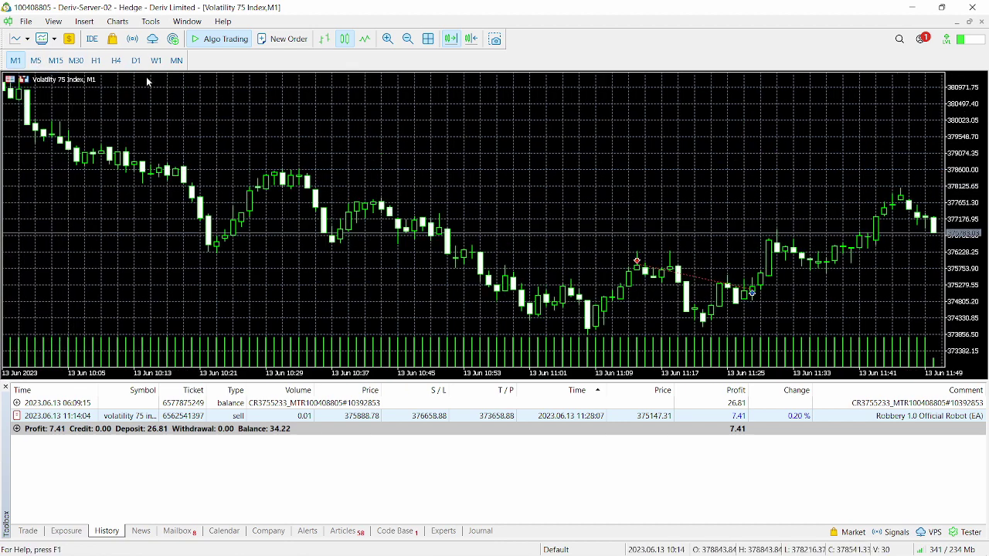
Step: Show the Navigator and drag the MT5 Robbery 1.0 Small Screen EA - Secured onto the chart
click(53, 21)
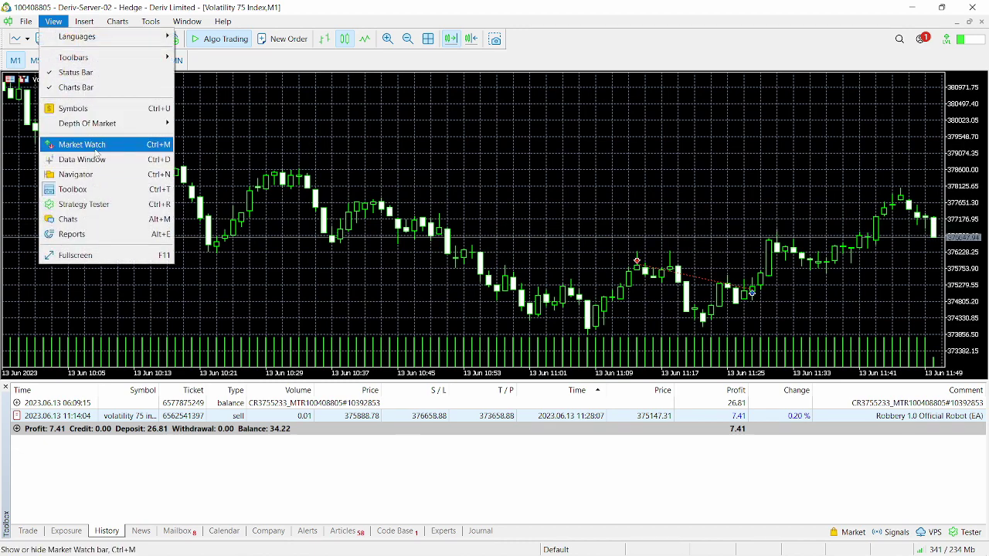
click(85, 175)
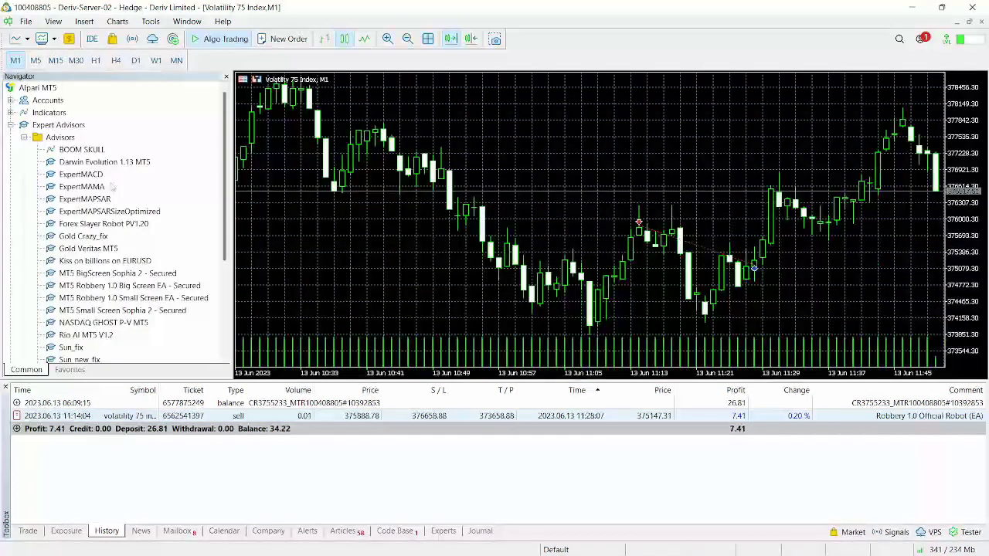
right_click(31, 239)
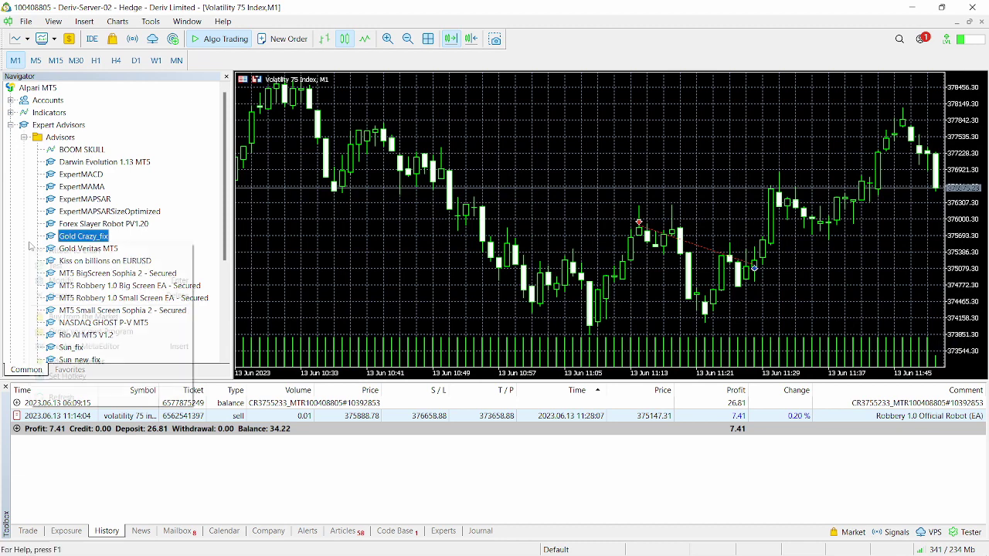
click(77, 399)
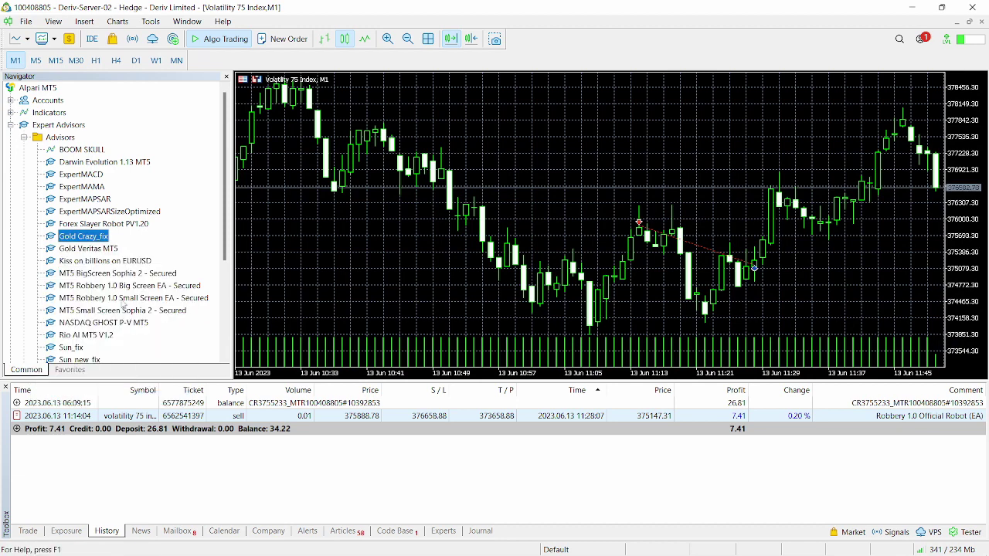
click(120, 299)
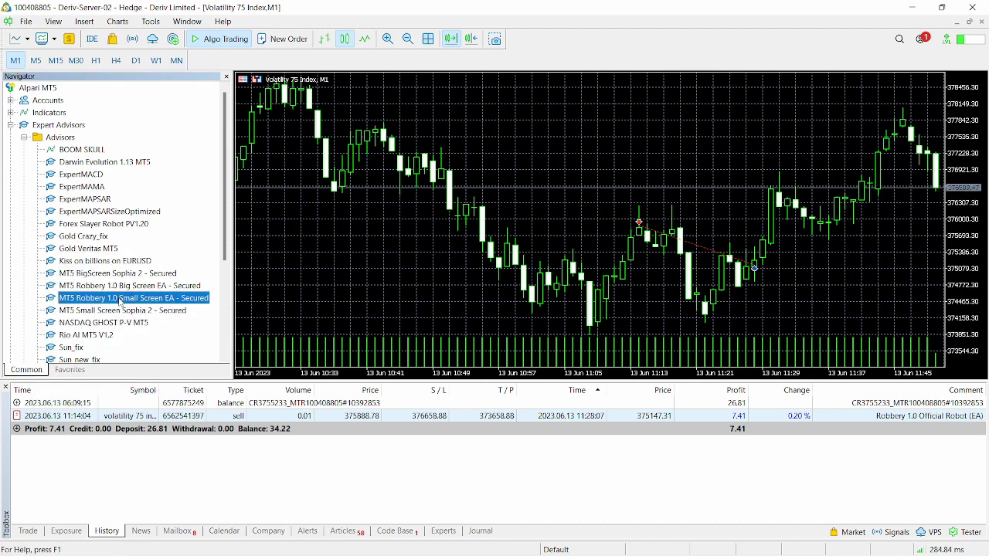
drag(131, 306, 403, 287)
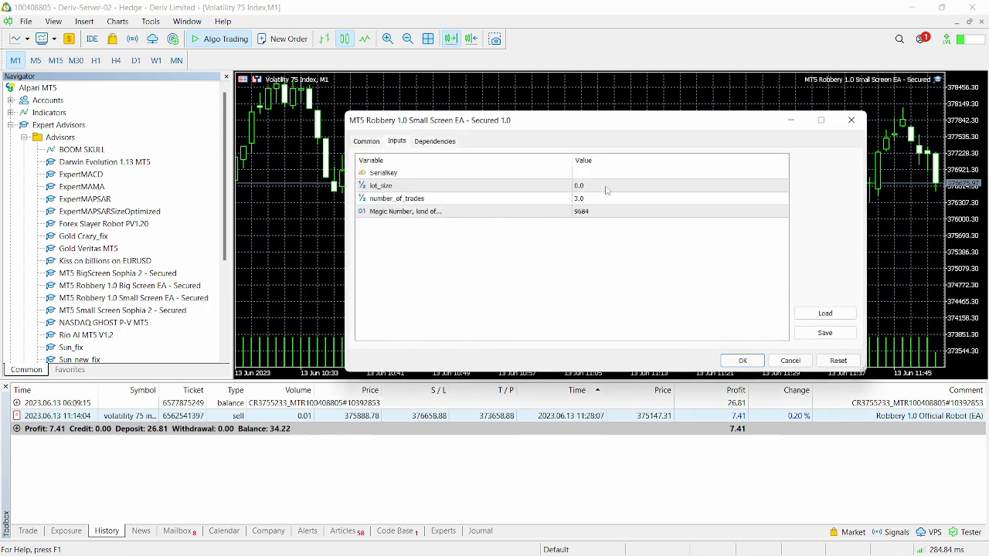
Step: Enter the serial key, set lot_size 0.01 and number_of_trades 1, and confirm the EA
click(366, 143)
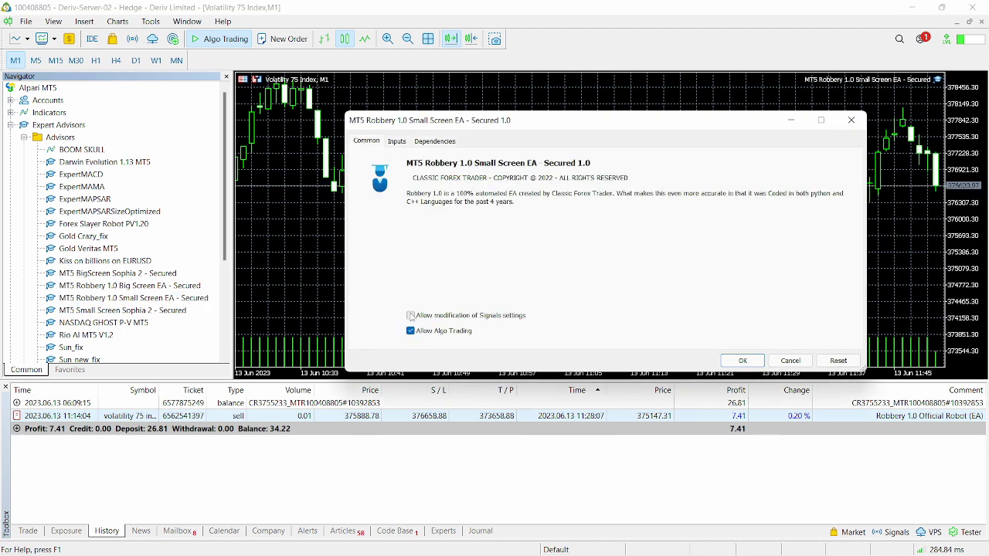
click(400, 143)
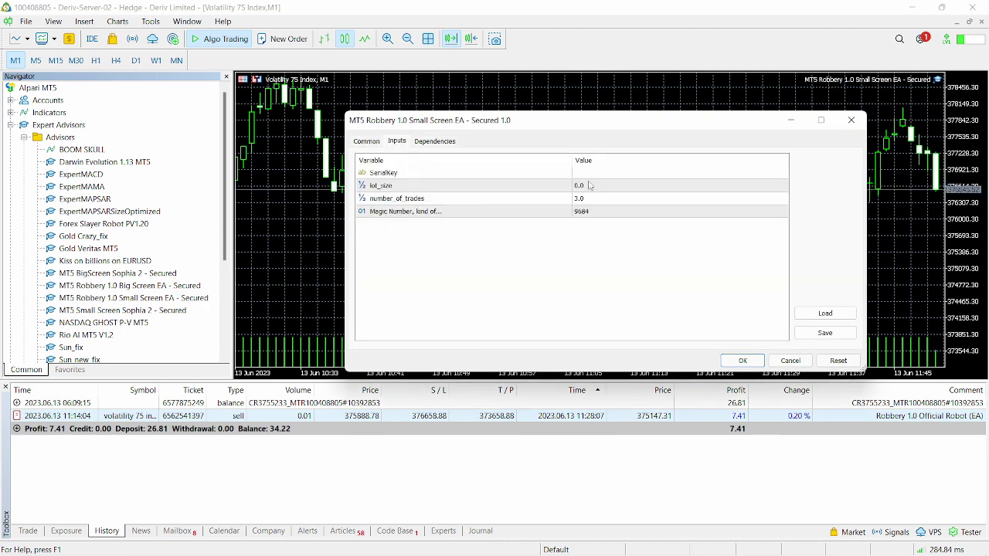
click(585, 174)
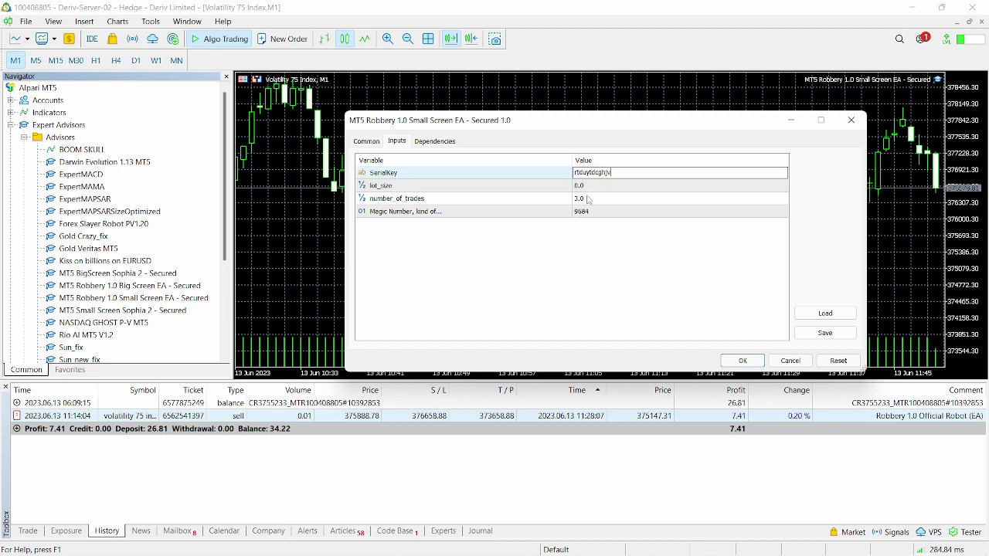
click(583, 186)
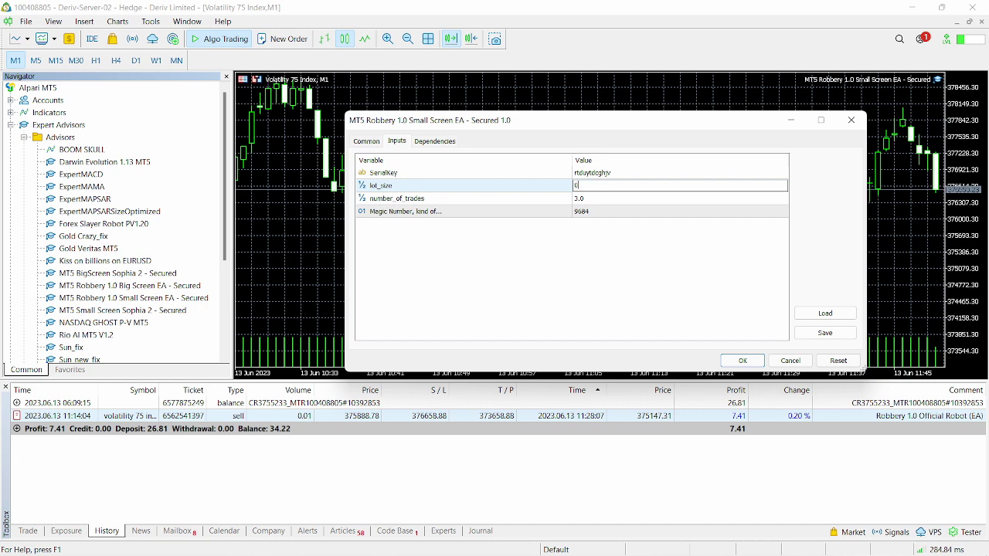
text(12)
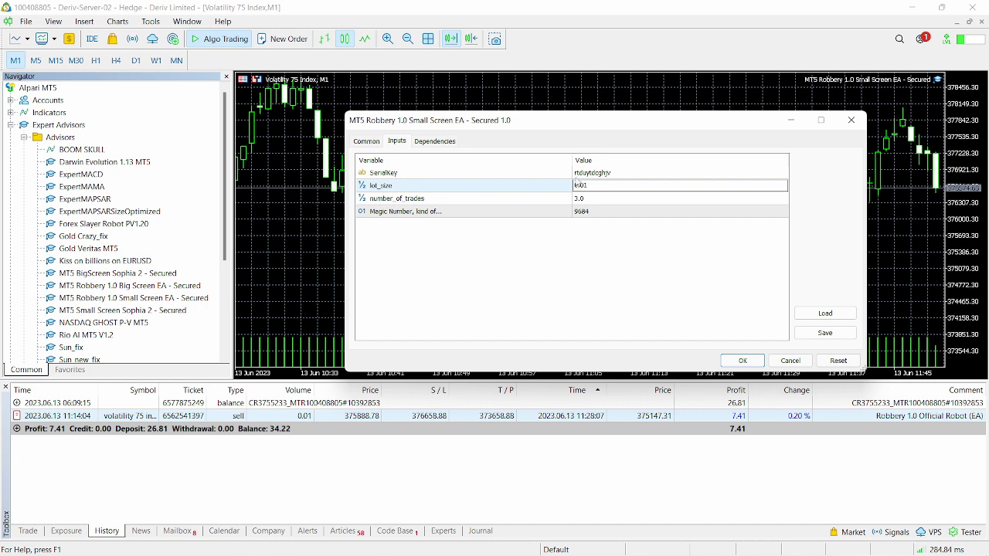
click(591, 199)
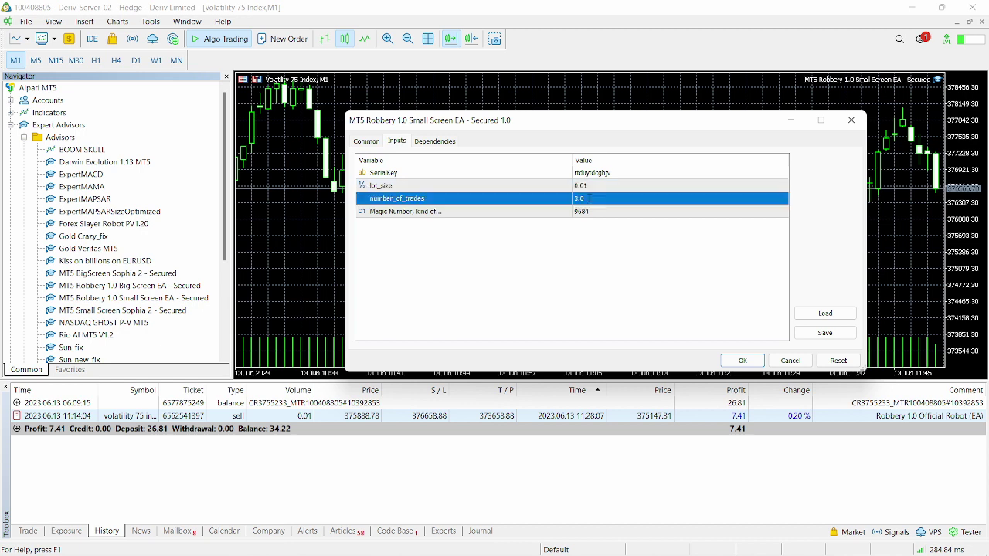
click(589, 199)
text(1)
key(Return)
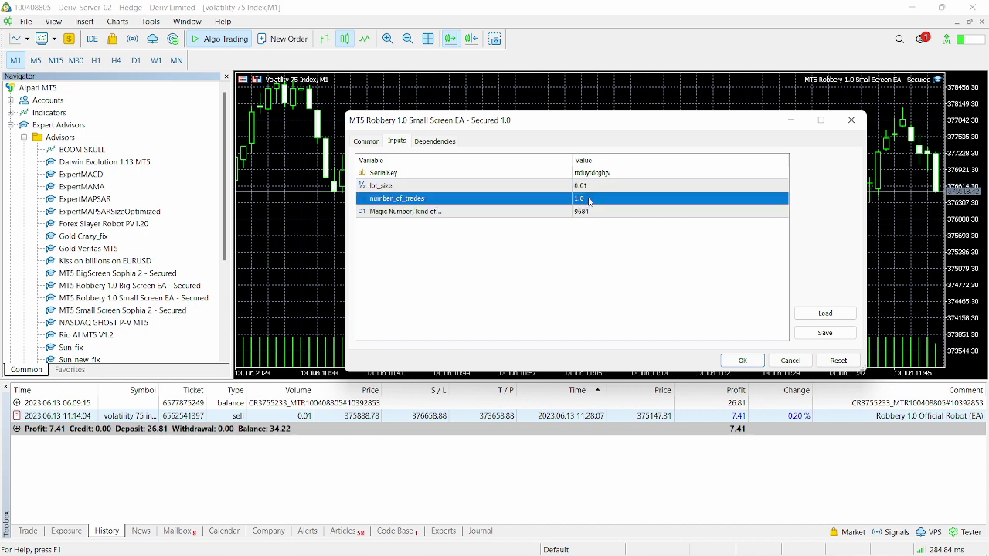
click(742, 360)
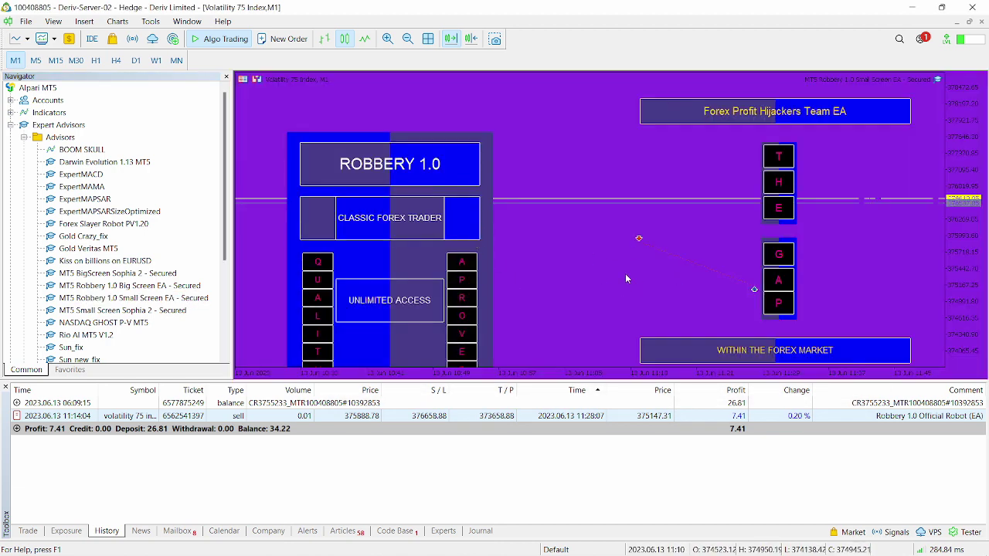
Step: Hide the Navigator, show the Toolbox Trade tab, and drag the splitter down for a taller chart
click(226, 80)
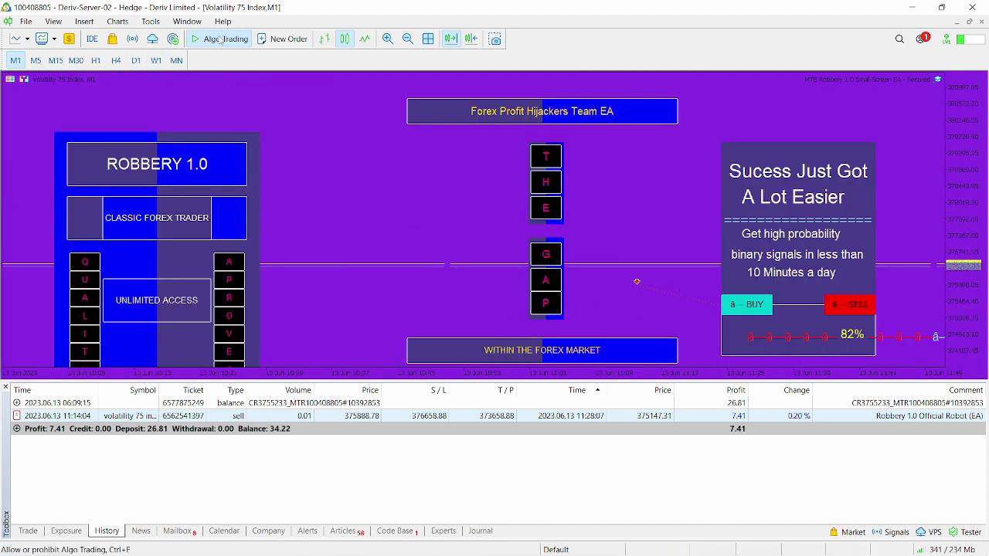
click(26, 532)
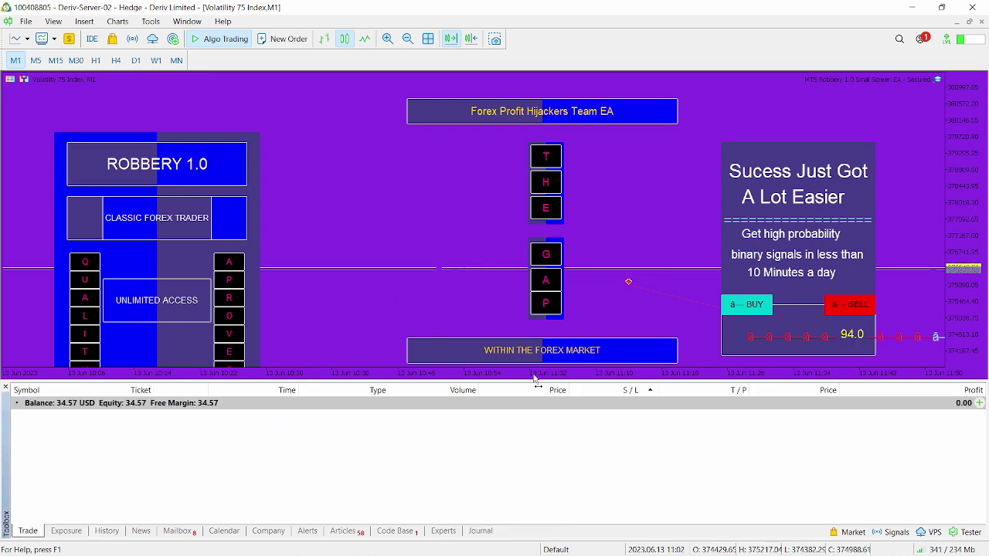
drag(533, 380, 547, 443)
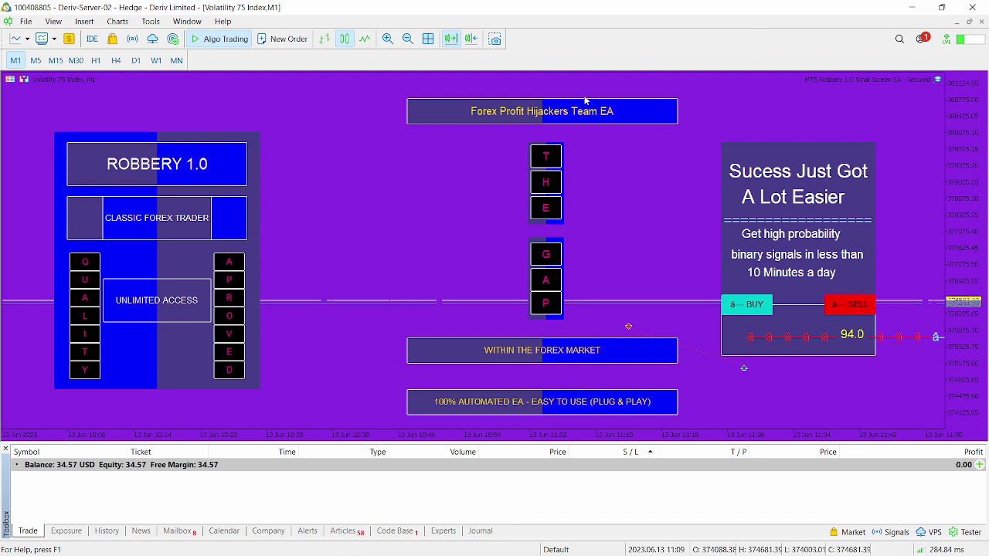
mouse_move(549, 442)
mouse_down()
mouse_move(550, 426)
mouse_move(549, 440)
mouse_up()
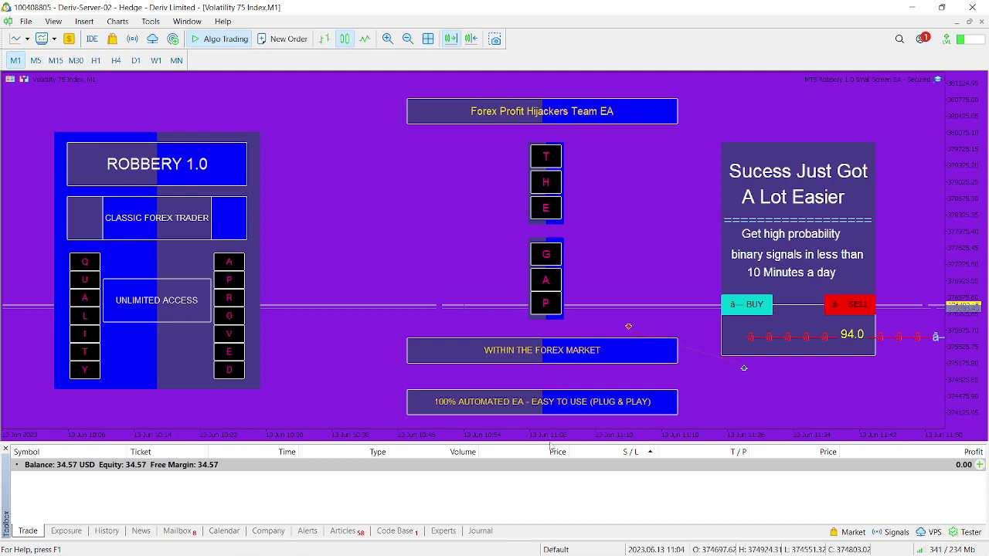